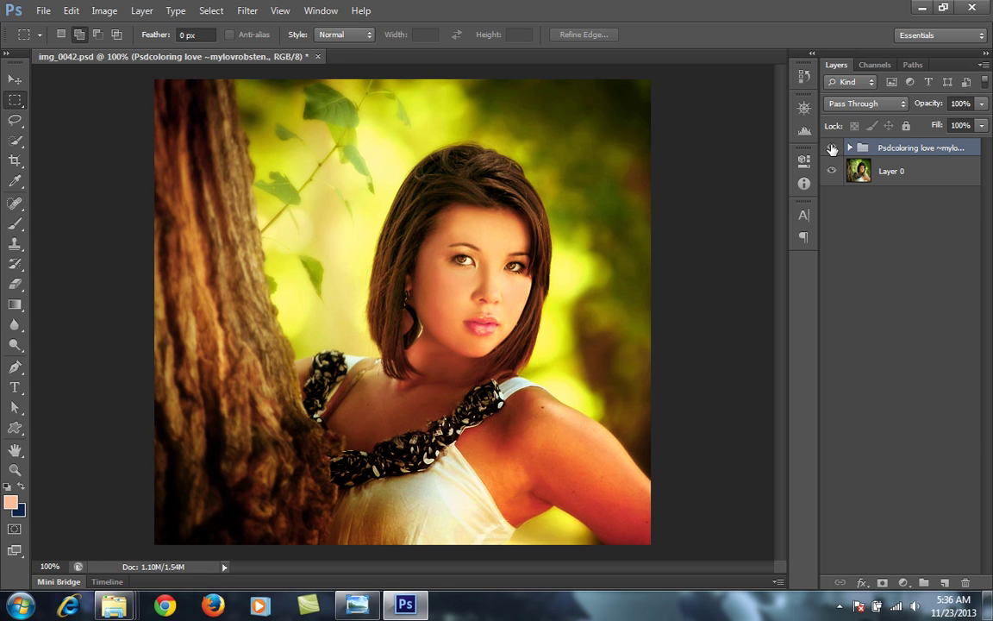
- Hide and reshow the Psdcoloring group to compare the coloured result with the original
{"action": "left_click", "coordinate": [831, 149]}
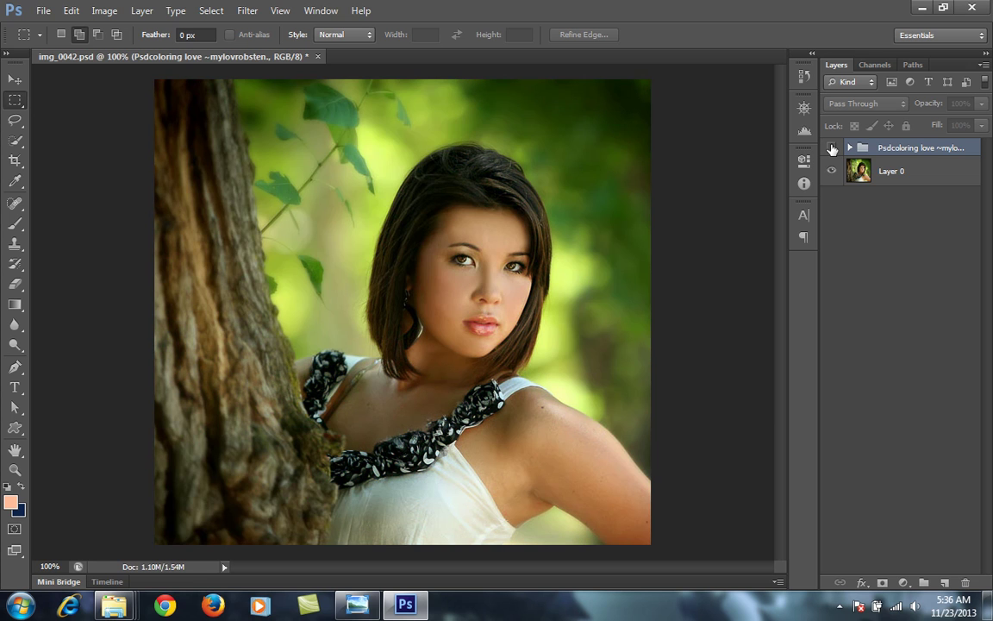
{"action": "left_click", "coordinate": [832, 149]}
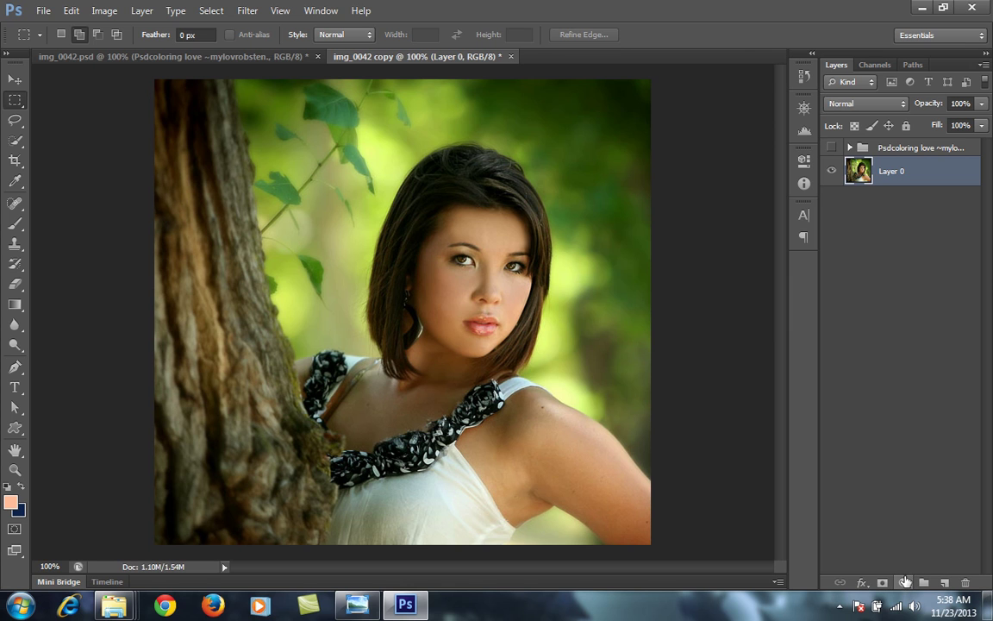
- Add a Color Balance layer with Midtones Cyan–Red 20 and Yellow–Blue -8
{"action": "left_click", "coordinate": [905, 582]}
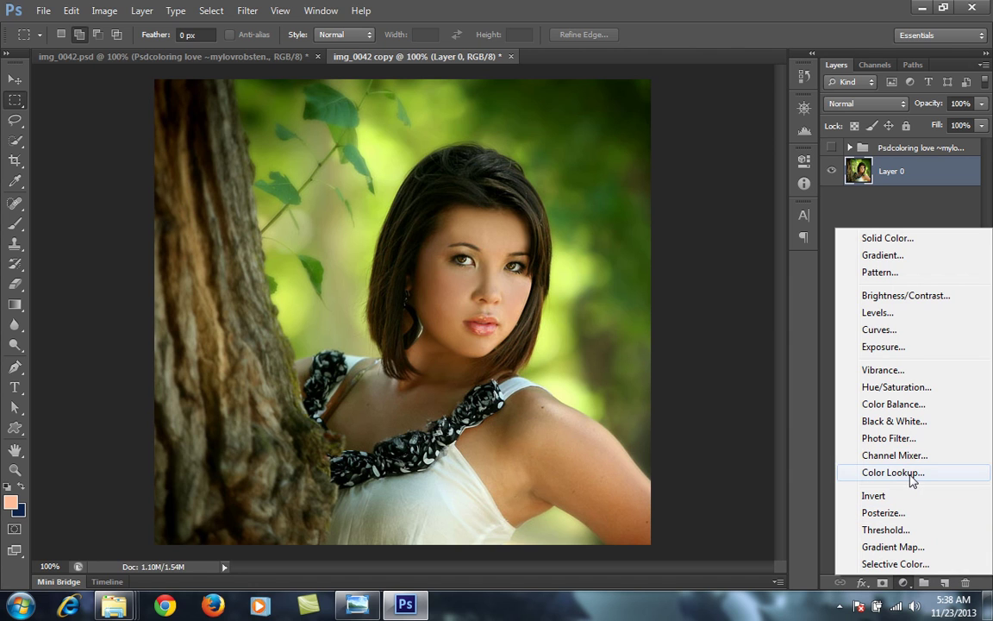
{"action": "left_click", "coordinate": [893, 403]}
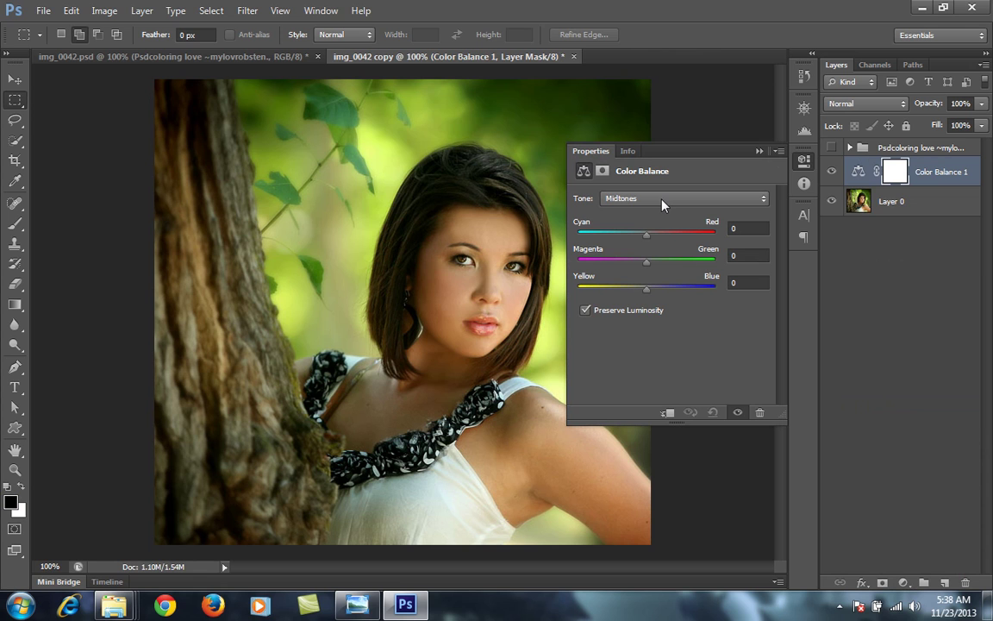
{"action": "left_click", "coordinate": [746, 227]}
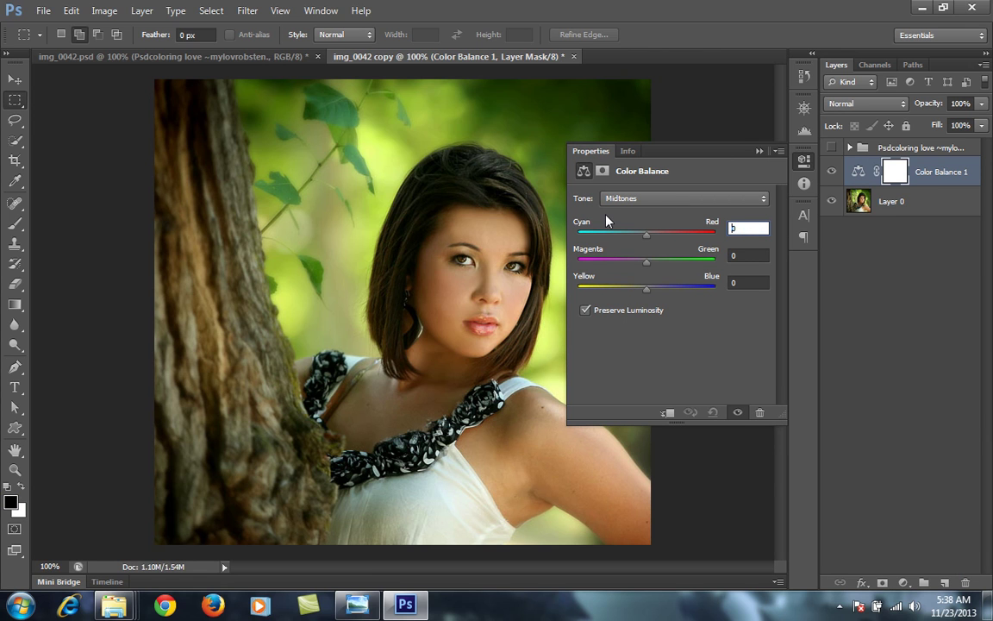
{"action": "type", "text": "20"}
{"action": "key", "text": "BackSpace"}
{"action": "key", "text": "BackSpace"}
{"action": "type", "text": "20"}
{"action": "left_click_drag", "start_coordinate": [648, 290], "coordinate": [639, 290]}
- Add a Selective Color layer with Yellows Magenta -9 and Yellow -20
{"action": "left_click", "coordinate": [765, 151]}
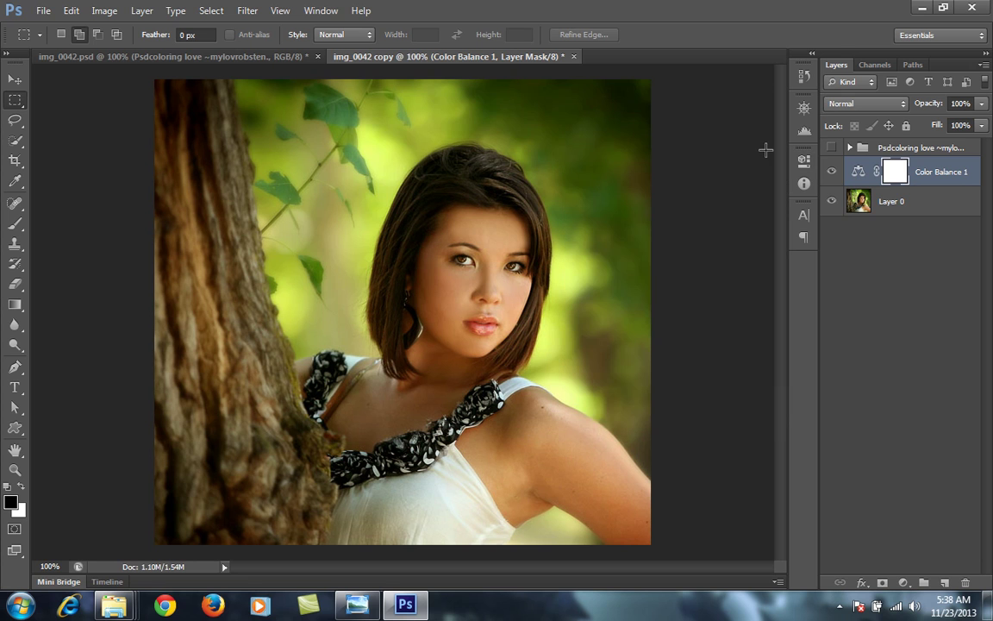
{"action": "left_click", "coordinate": [902, 582]}
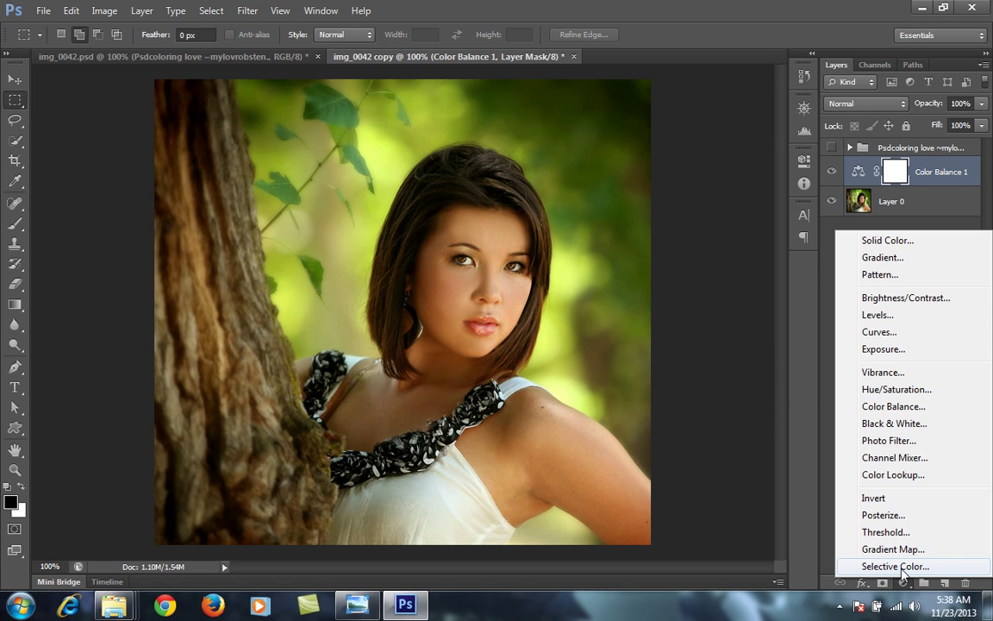
{"action": "left_click", "coordinate": [895, 566]}
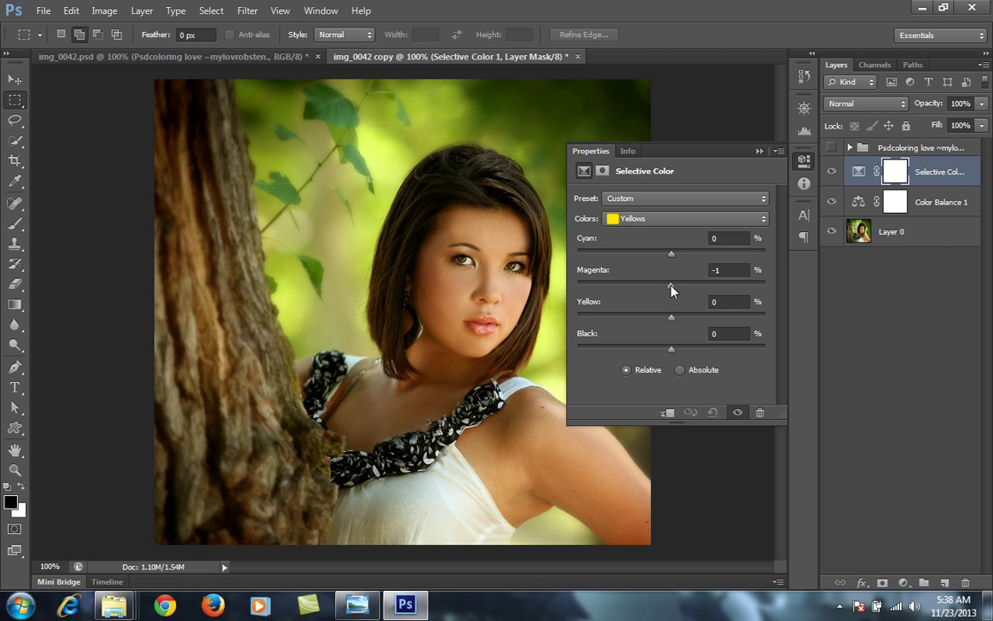
{"action": "left_click_drag", "start_coordinate": [672, 291], "coordinate": [663, 291]}
{"action": "left_click_drag", "start_coordinate": [672, 322], "coordinate": [652, 321]}
{"action": "left_click", "coordinate": [759, 152]}
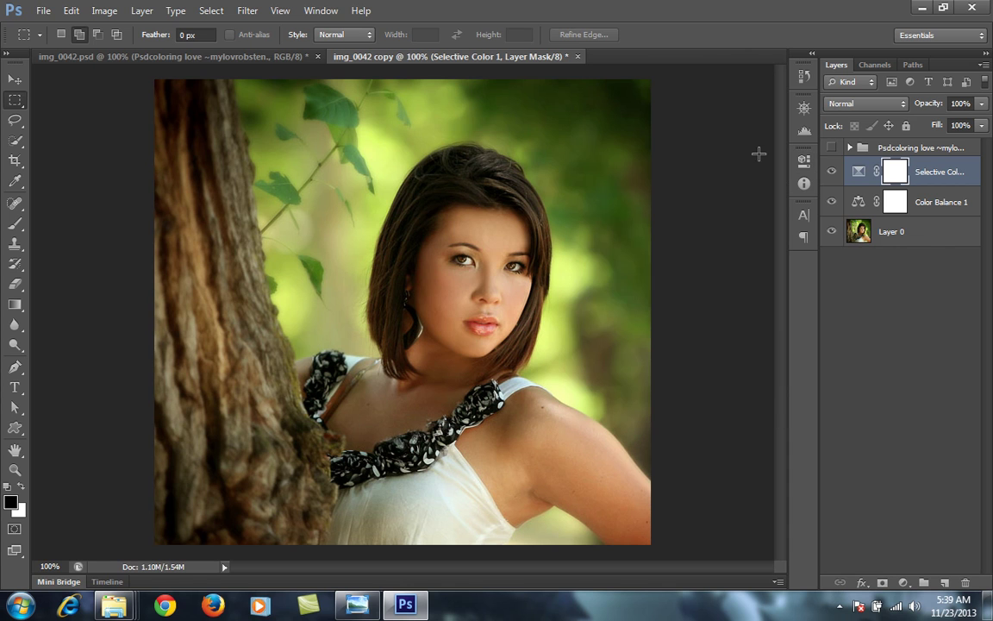
- Add a Brightness/Contrast layer with Brightness 17 and Contrast -19
{"action": "left_click", "coordinate": [906, 579]}
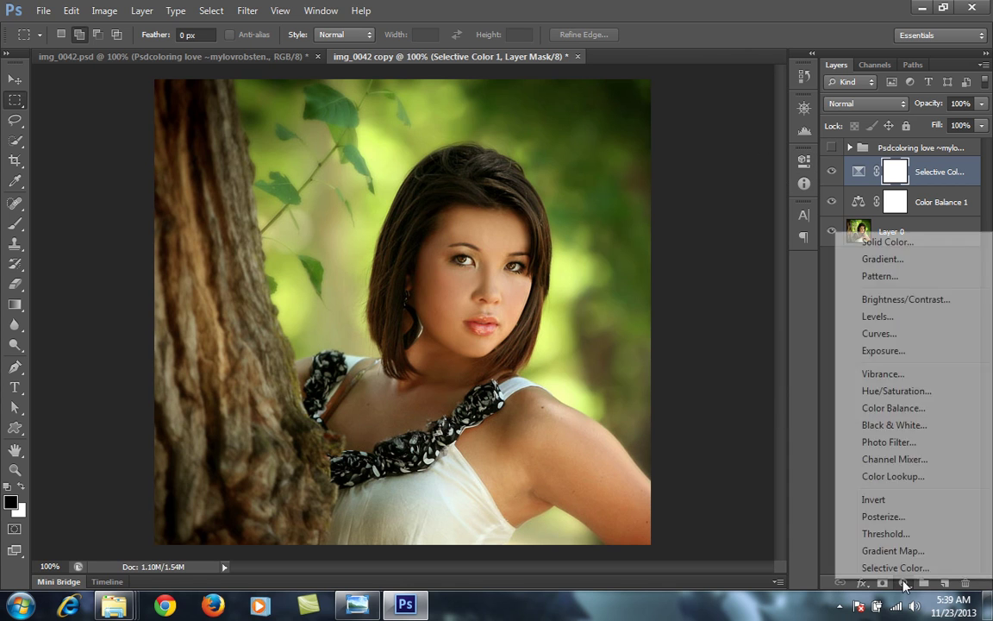
{"action": "left_click", "coordinate": [896, 301]}
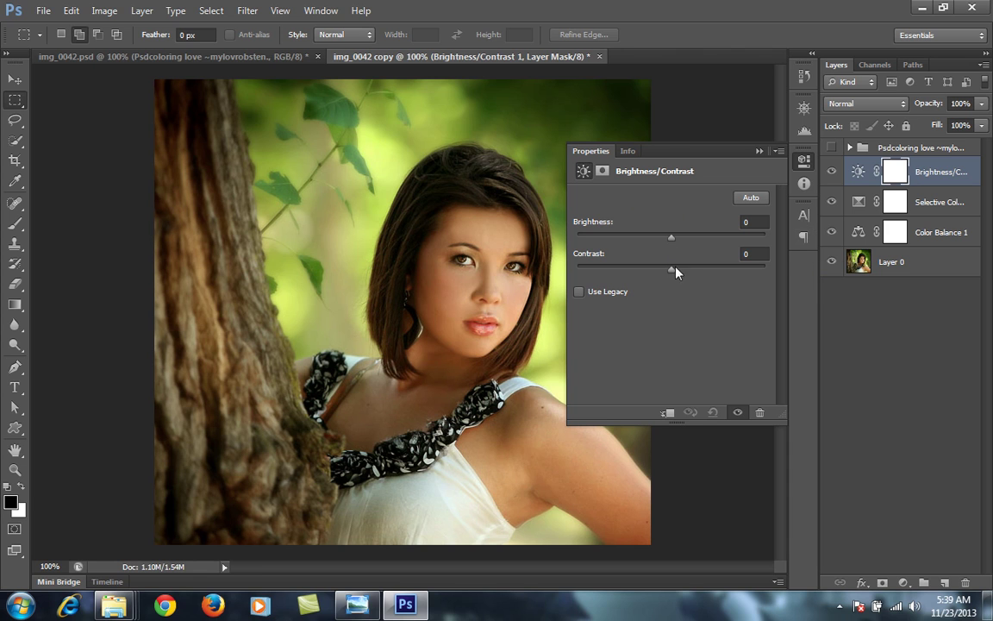
{"action": "left_click_drag", "start_coordinate": [672, 274], "coordinate": [638, 274]}
{"action": "left_click_drag", "start_coordinate": [672, 240], "coordinate": [683, 243]}
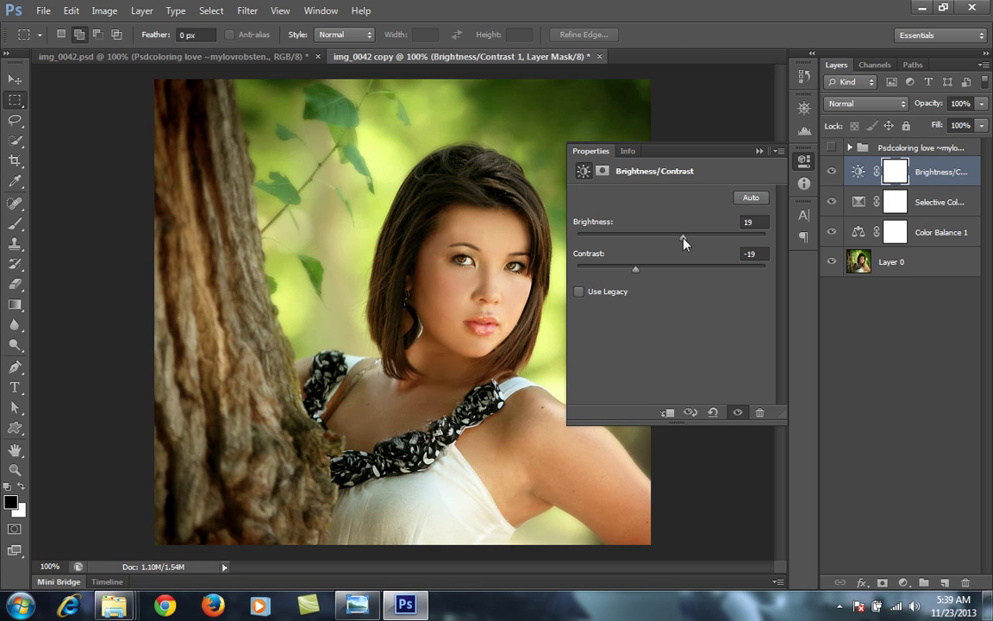
{"action": "left_click", "coordinate": [757, 151]}
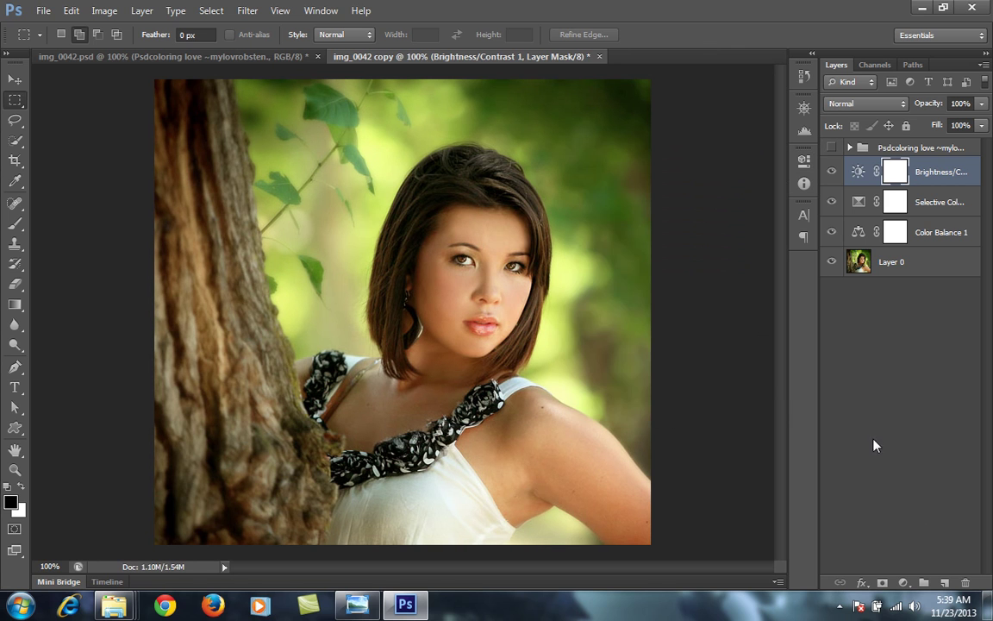
- Add a reversed Gradient Map and add colour stops at 18%, 35% and 54%
{"action": "left_click", "coordinate": [904, 582]}
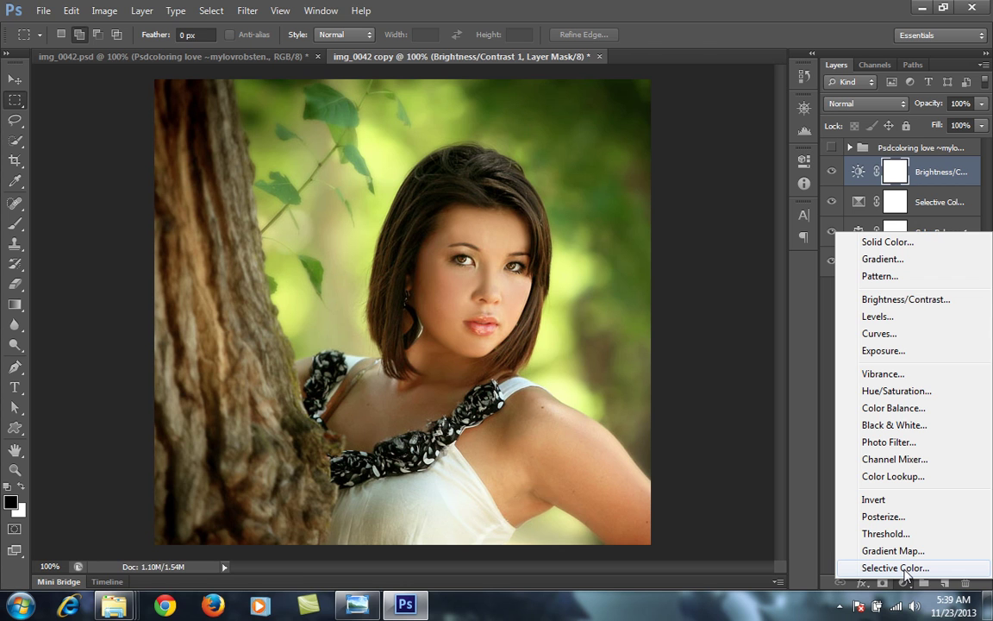
{"action": "left_click", "coordinate": [893, 550]}
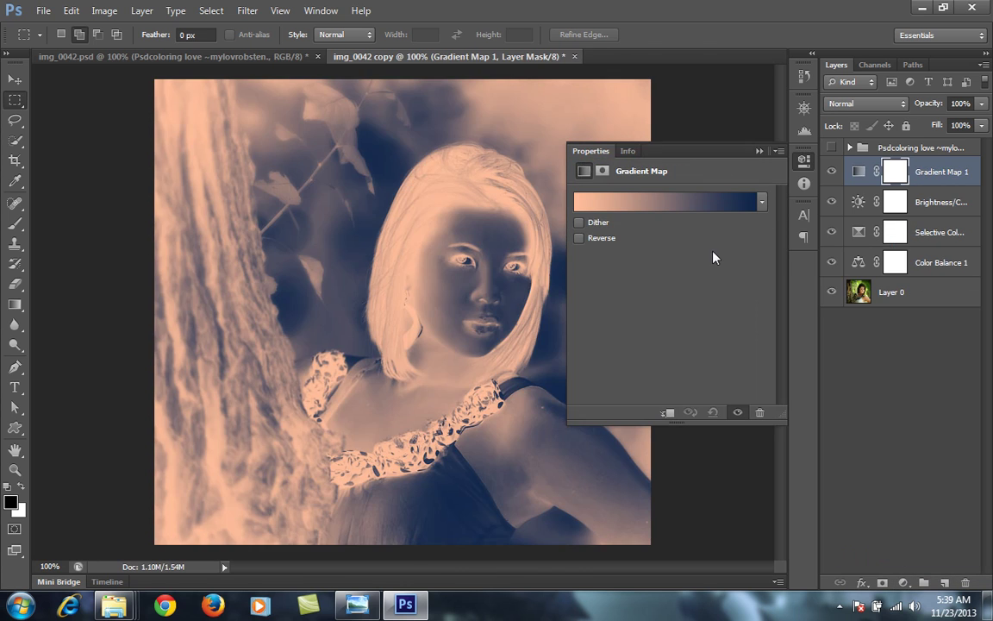
{"action": "left_click", "coordinate": [582, 240]}
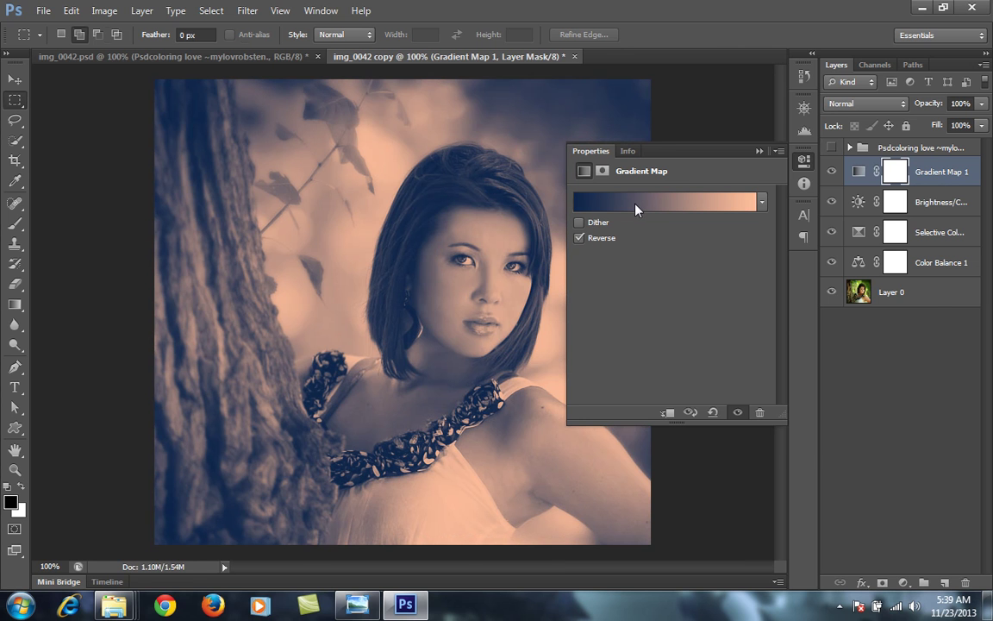
{"action": "left_click", "coordinate": [635, 205]}
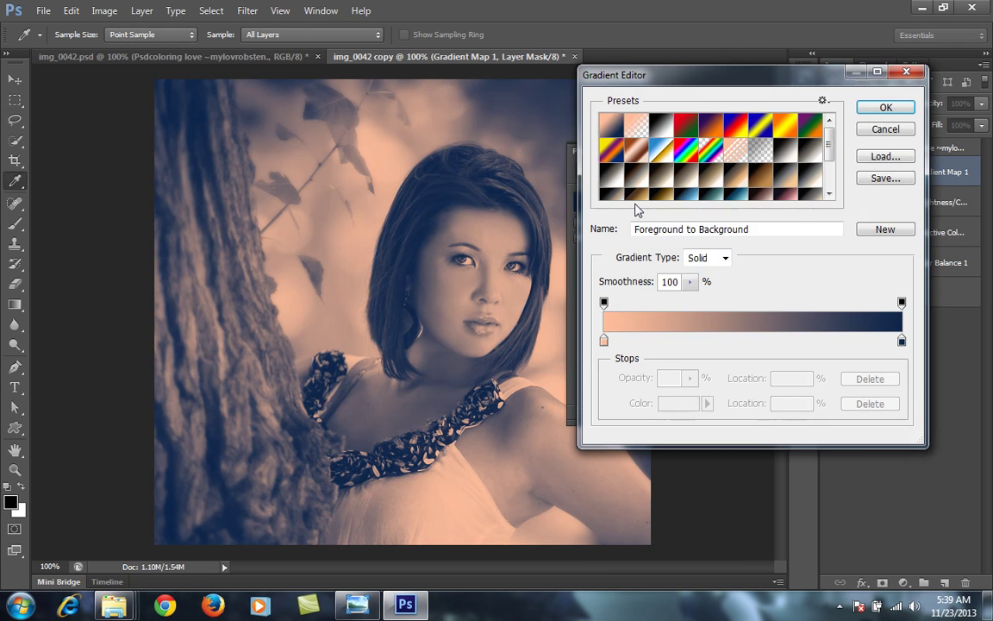
{"action": "left_click", "coordinate": [656, 342]}
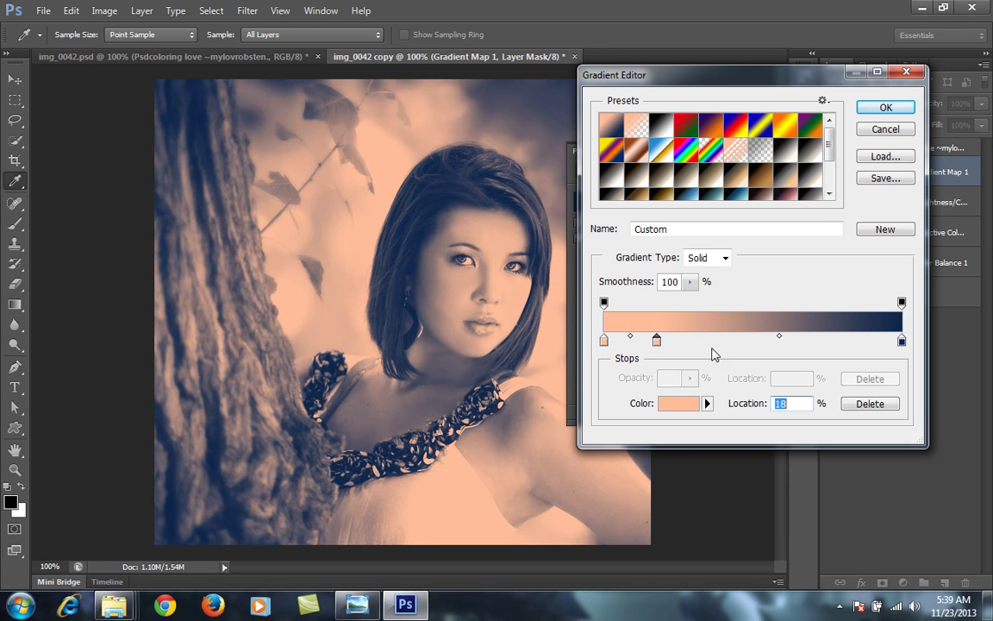
{"action": "left_click", "coordinate": [707, 342]}
{"action": "left_click", "coordinate": [766, 341]}
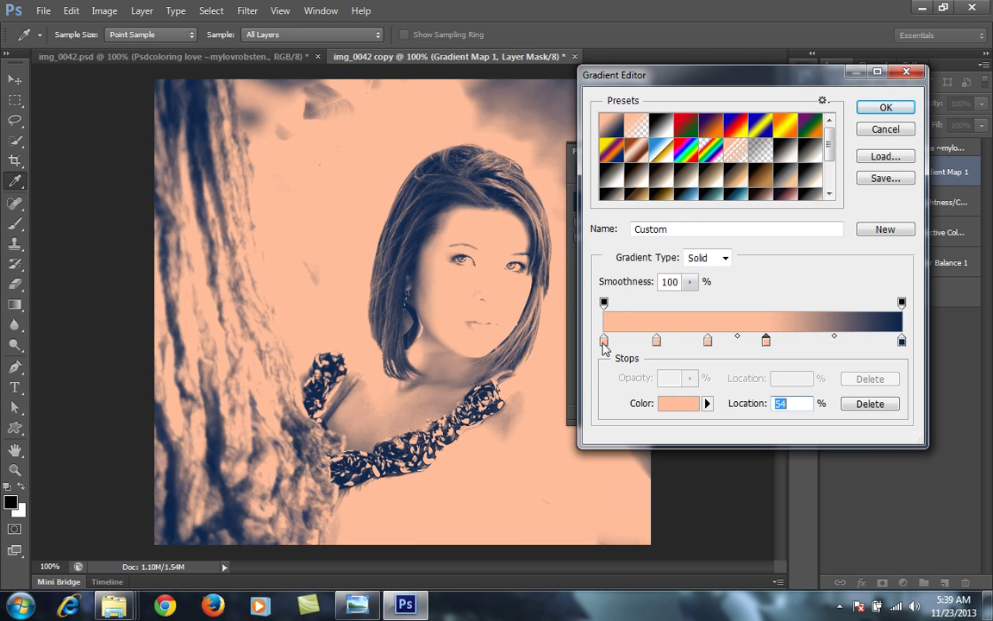
- Set the 0% and 18% gradient stops to dark browns 431700 and 702700
{"action": "double_click", "coordinate": [604, 341]}
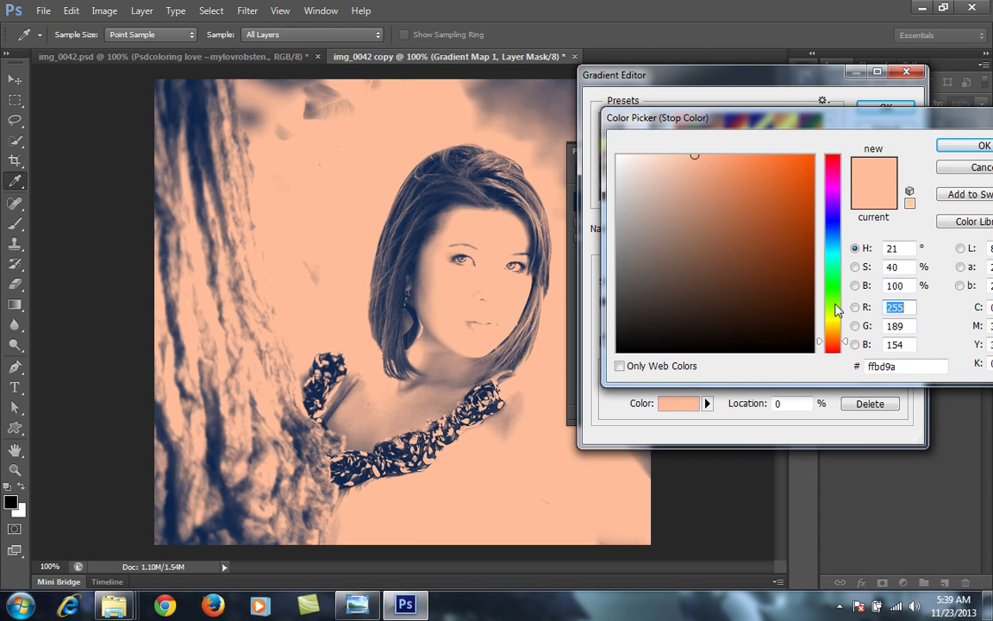
{"action": "left_click_drag", "start_coordinate": [810, 300], "coordinate": [820, 300]}
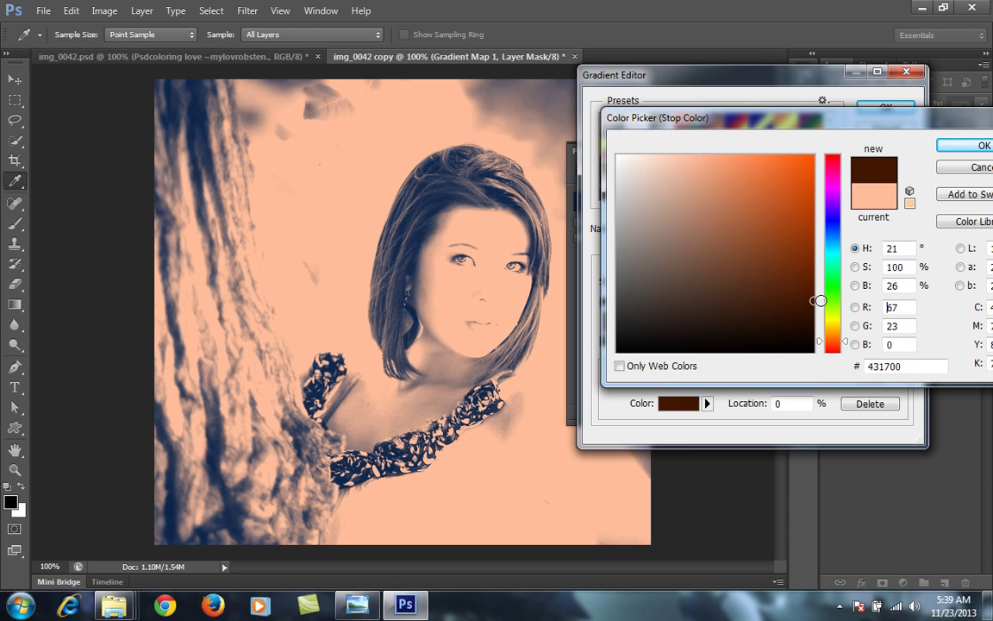
{"action": "left_click", "coordinate": [981, 147]}
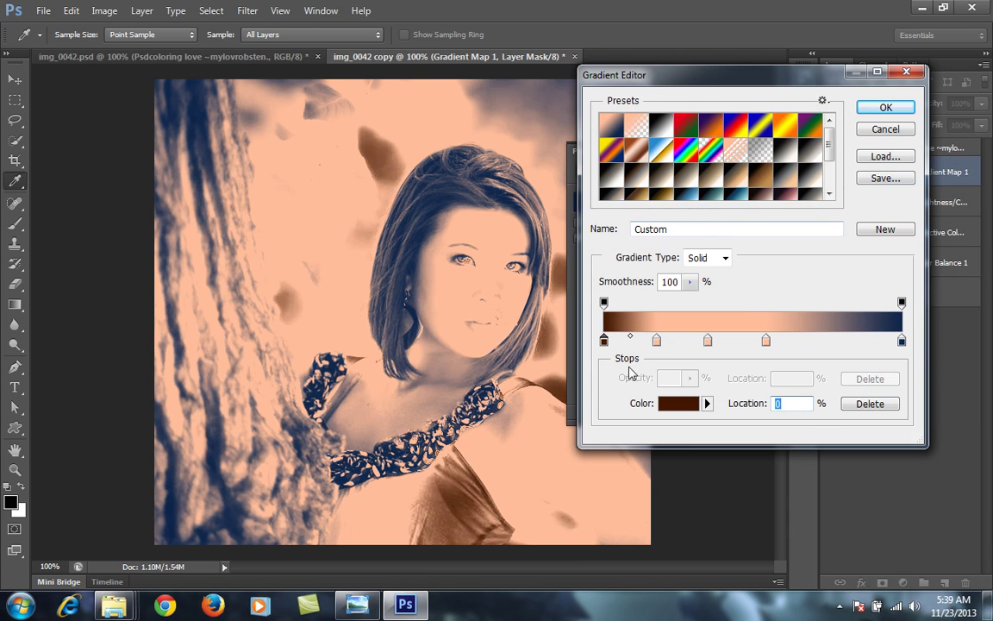
{"action": "double_click", "coordinate": [656, 340]}
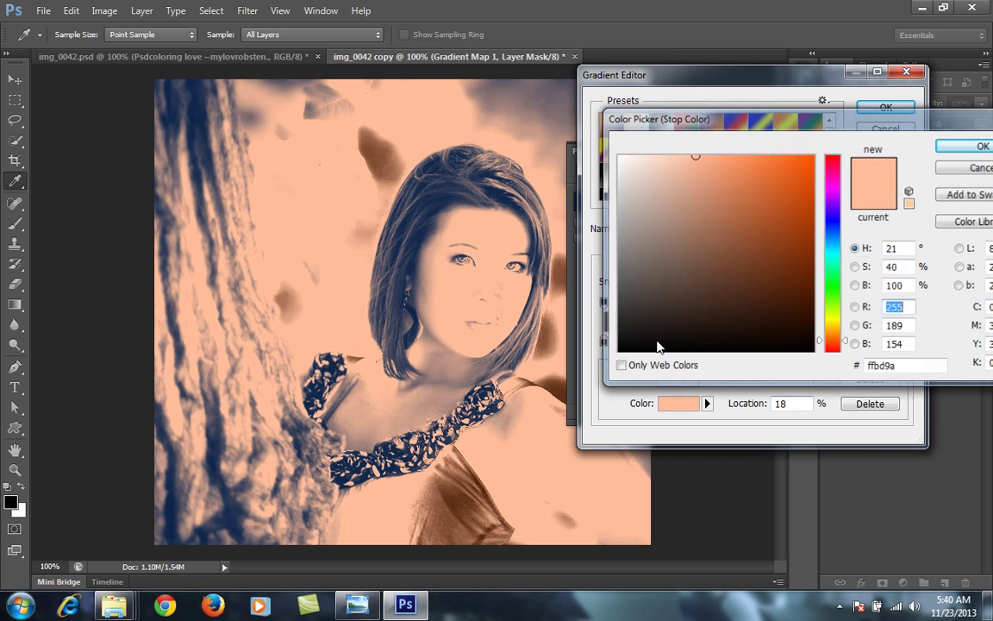
{"action": "left_click", "coordinate": [815, 261]}
{"action": "left_click", "coordinate": [812, 266]}
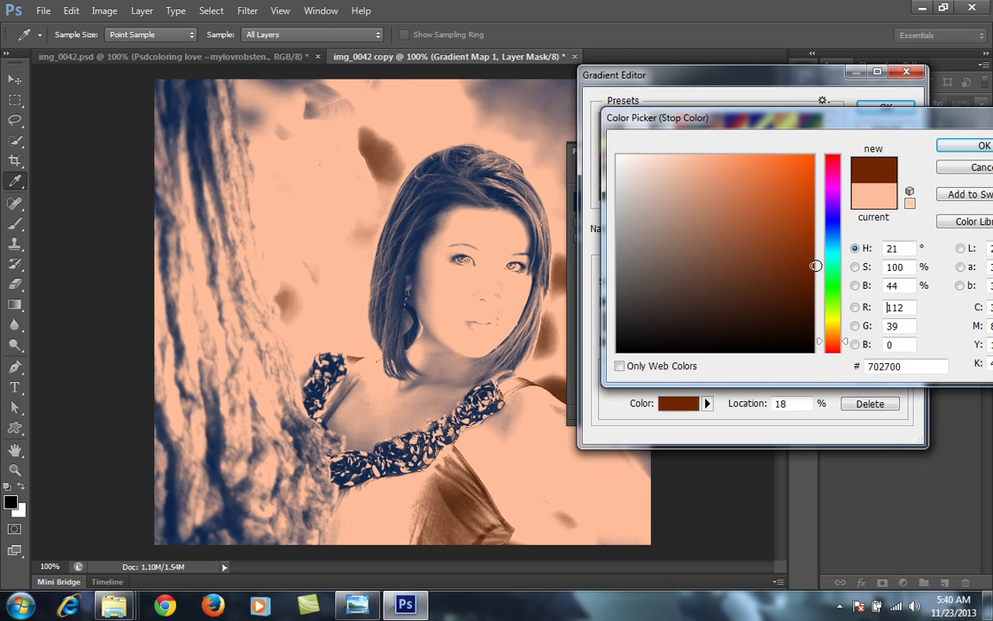
{"action": "left_click", "coordinate": [969, 145]}
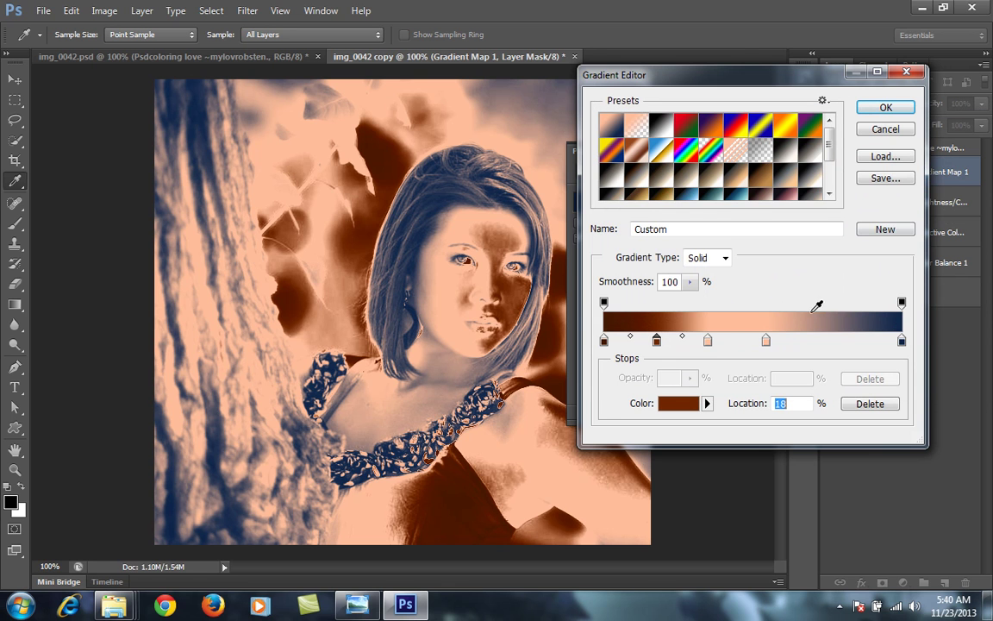
- Recolour the 35% gradient stop to a rich orange-brown
{"action": "left_click", "coordinate": [708, 340]}
{"action": "double_click", "coordinate": [708, 342]}
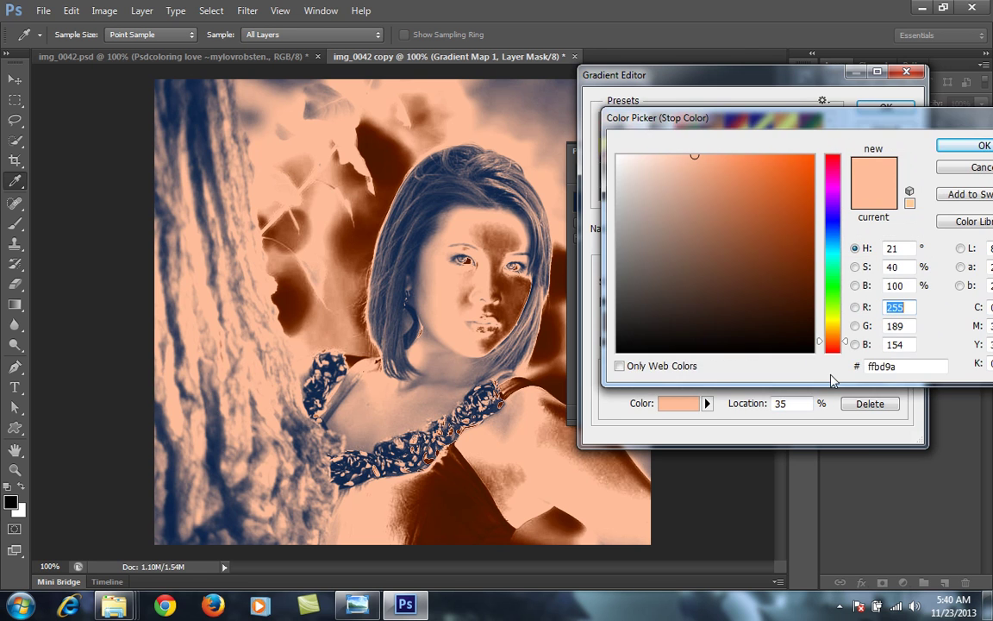
{"action": "left_click_drag", "start_coordinate": [845, 345], "coordinate": [799, 331]}
{"action": "mouse_move", "coordinate": [796, 254]}
{"action": "left_mouse_down"}
{"action": "mouse_move", "coordinate": [810, 241]}
{"action": "mouse_move", "coordinate": [791, 235]}
{"action": "left_mouse_up"}
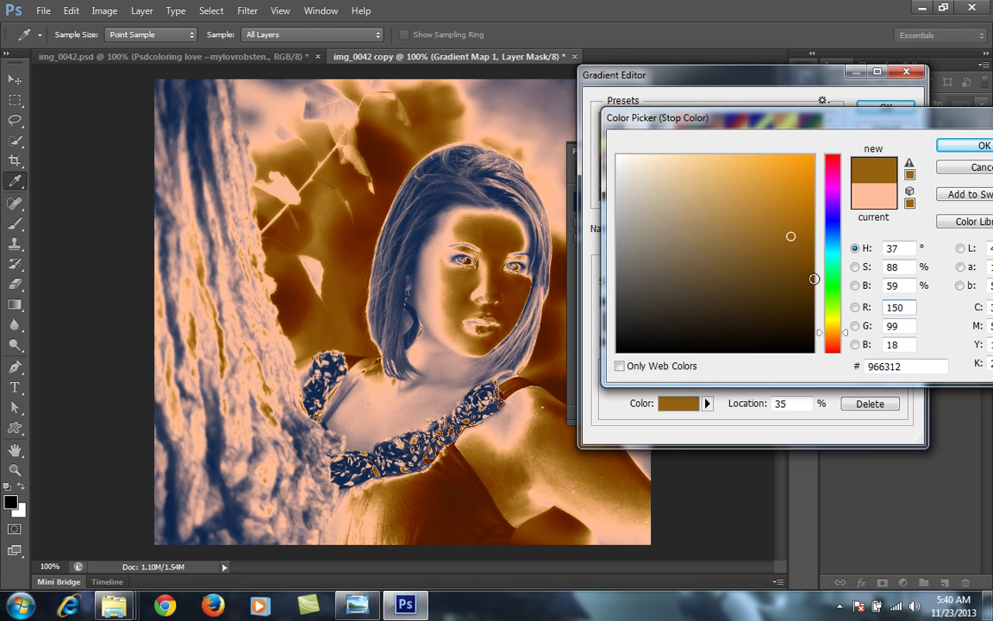
{"action": "left_click_drag", "start_coordinate": [846, 331], "coordinate": [800, 337]}
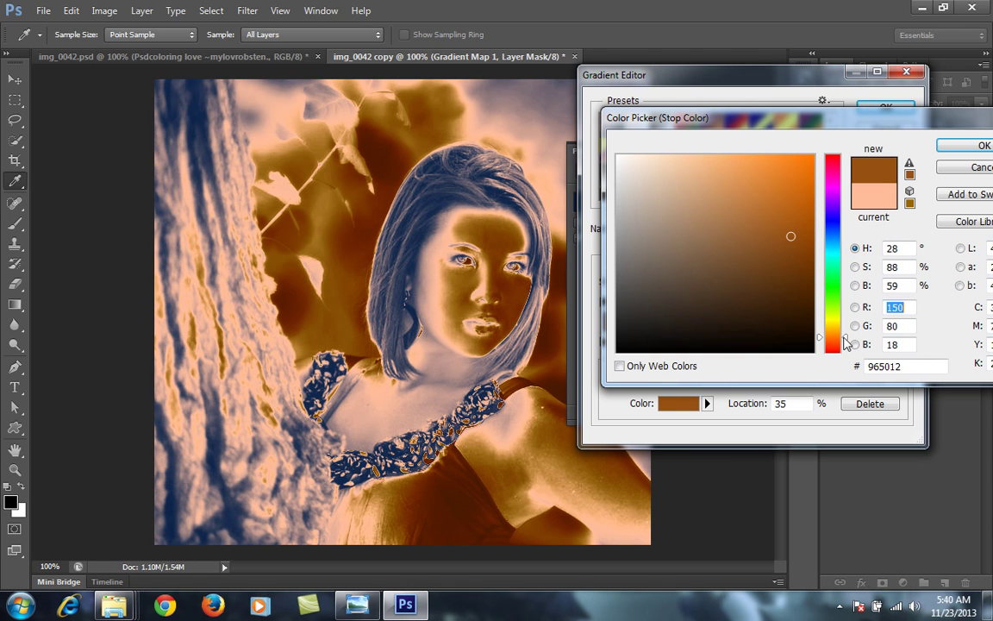
{"action": "left_click_drag", "start_coordinate": [793, 231], "coordinate": [816, 218]}
{"action": "left_click", "coordinate": [959, 145]}
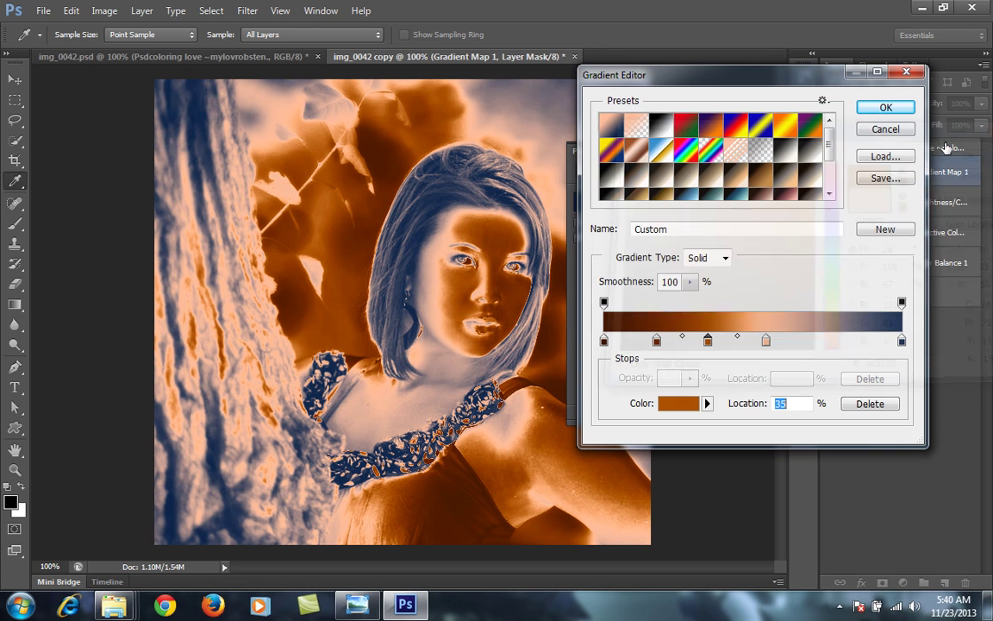
- Recolour the 54% gradient stop to a slightly darkened golden orange
{"action": "double_click", "coordinate": [766, 342]}
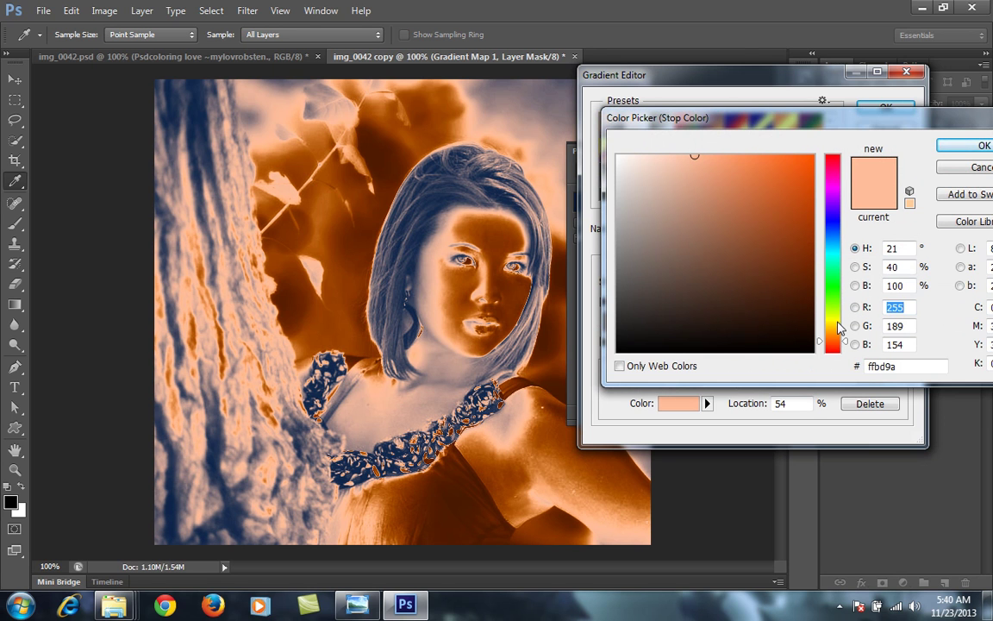
{"action": "left_click_drag", "start_coordinate": [840, 337], "coordinate": [849, 338]}
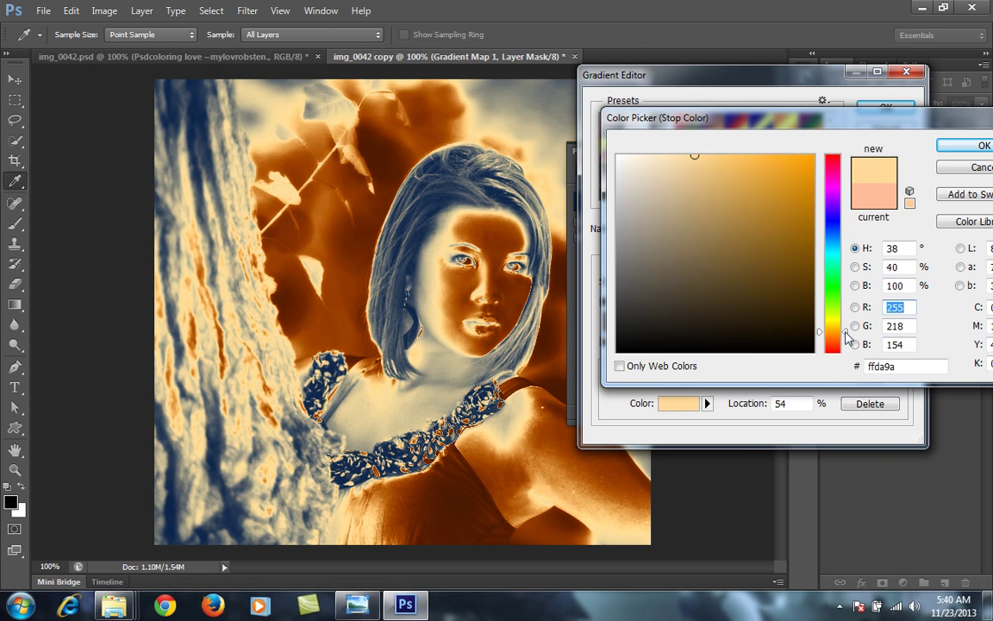
{"action": "left_click_drag", "start_coordinate": [780, 155], "coordinate": [778, 176]}
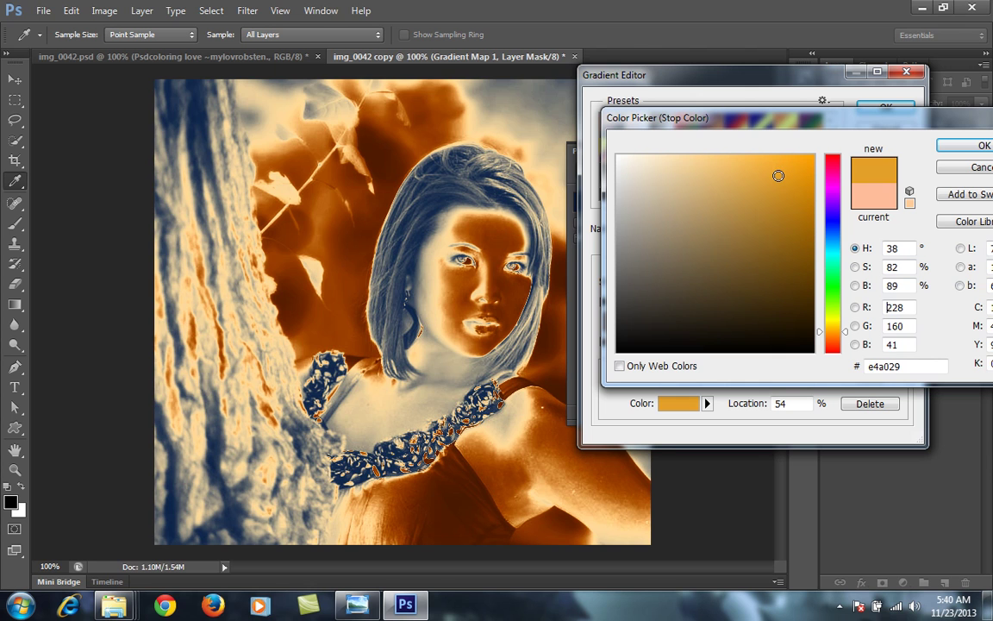
{"action": "left_click", "coordinate": [785, 225]}
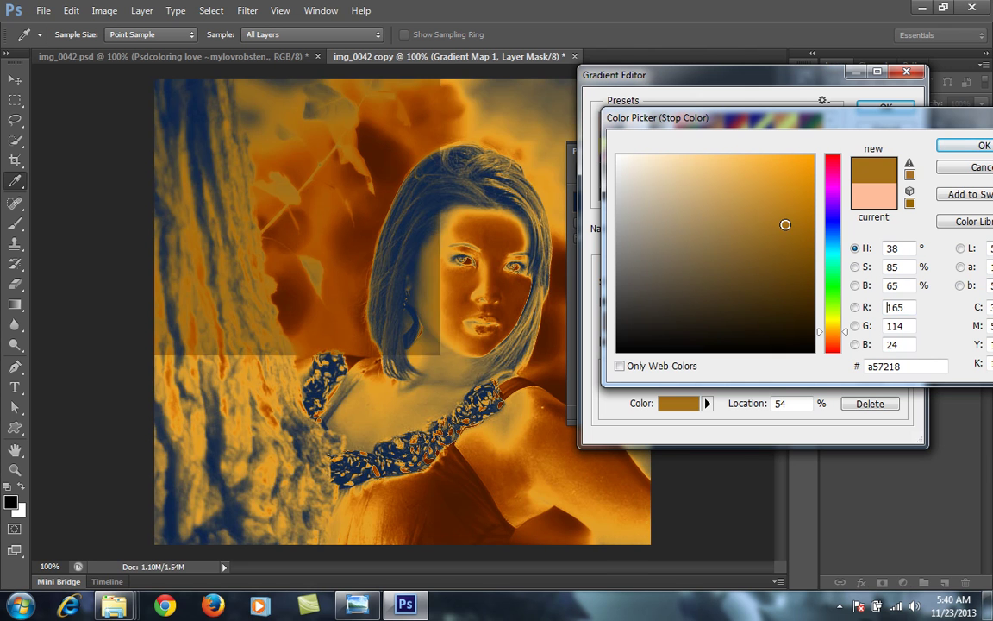
{"action": "left_click", "coordinate": [784, 231]}
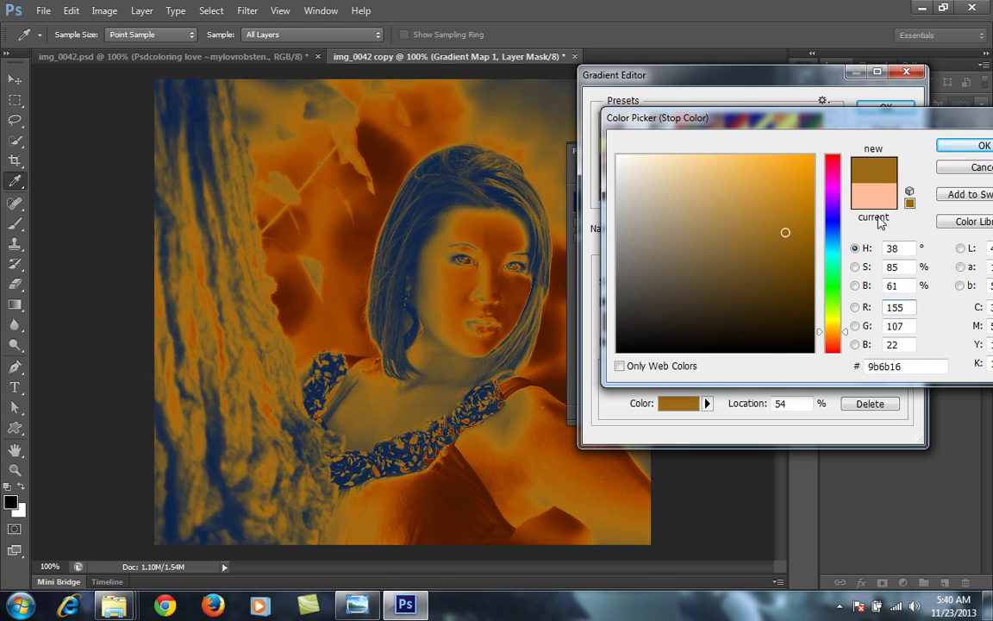
{"action": "left_click", "coordinate": [957, 147]}
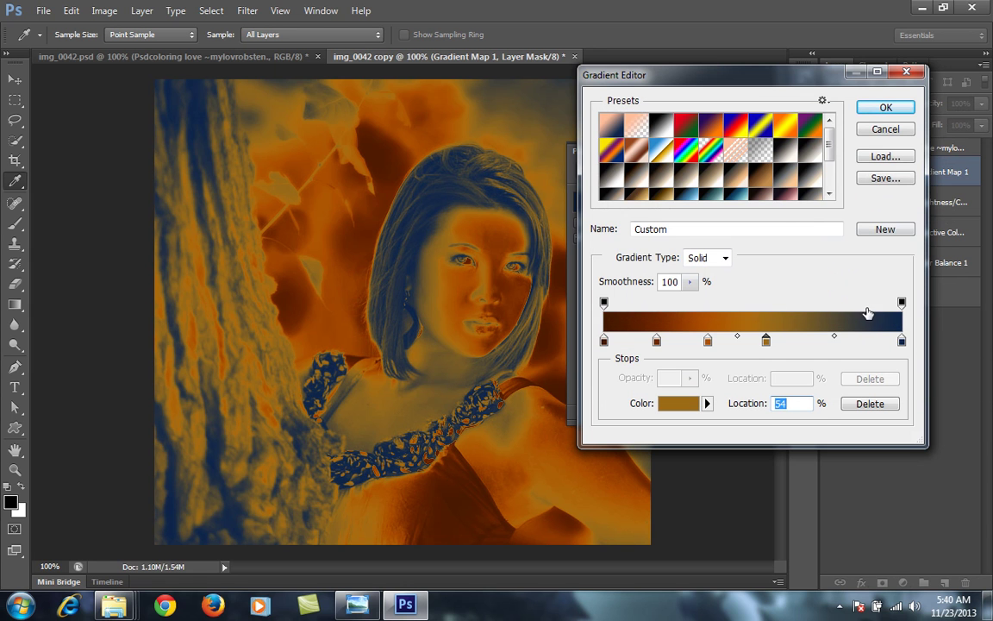
- Change the navy end stop to light orange and apply the warm gradient
{"action": "double_click", "coordinate": [901, 342]}
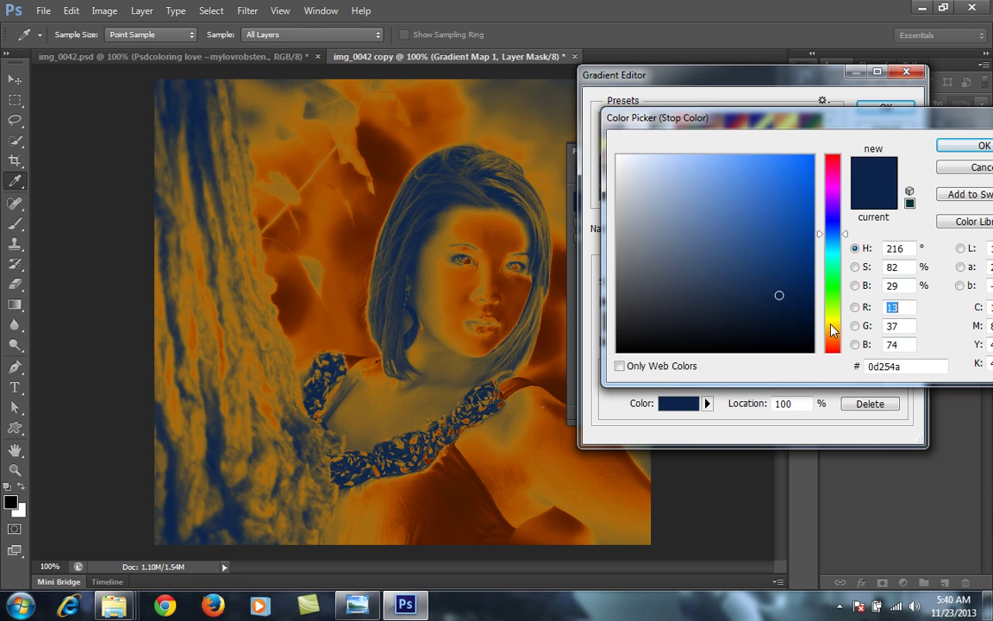
{"action": "left_click", "coordinate": [832, 323]}
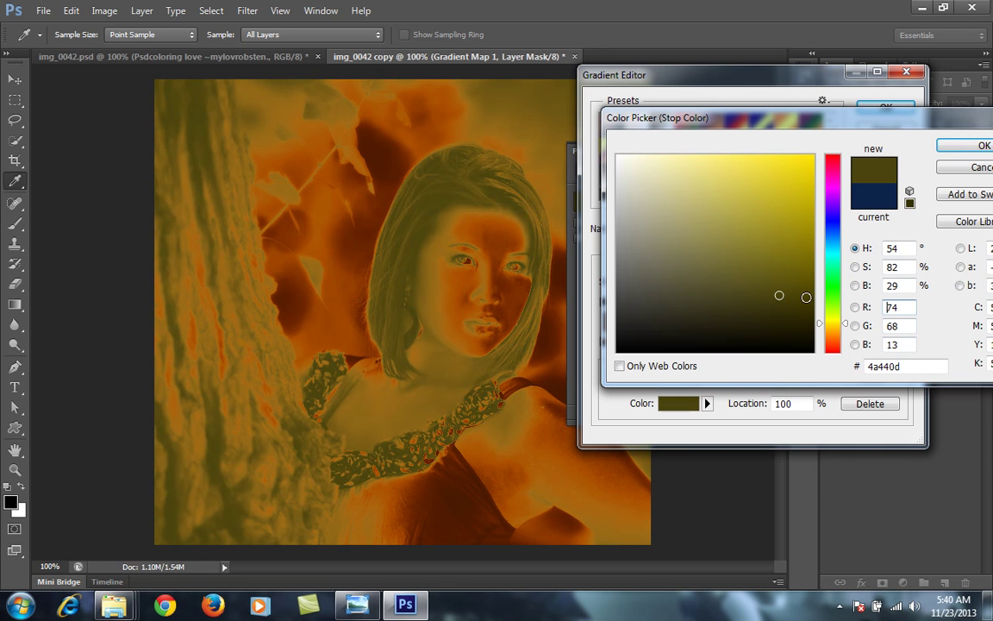
{"action": "left_click_drag", "start_coordinate": [847, 325], "coordinate": [849, 326]}
{"action": "left_click", "coordinate": [780, 195]}
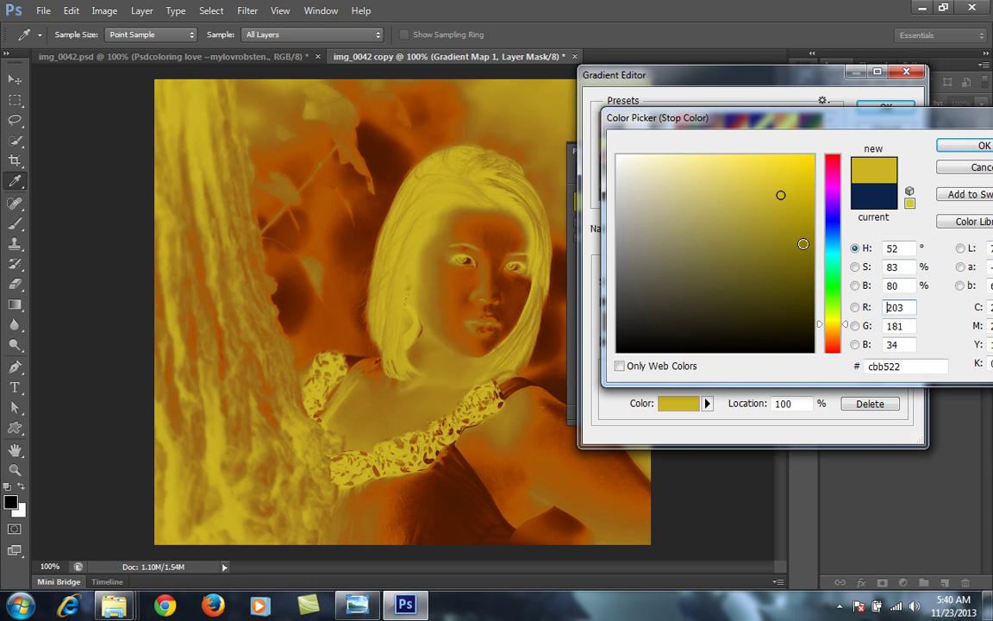
{"action": "left_click_drag", "start_coordinate": [845, 329], "coordinate": [848, 337]}
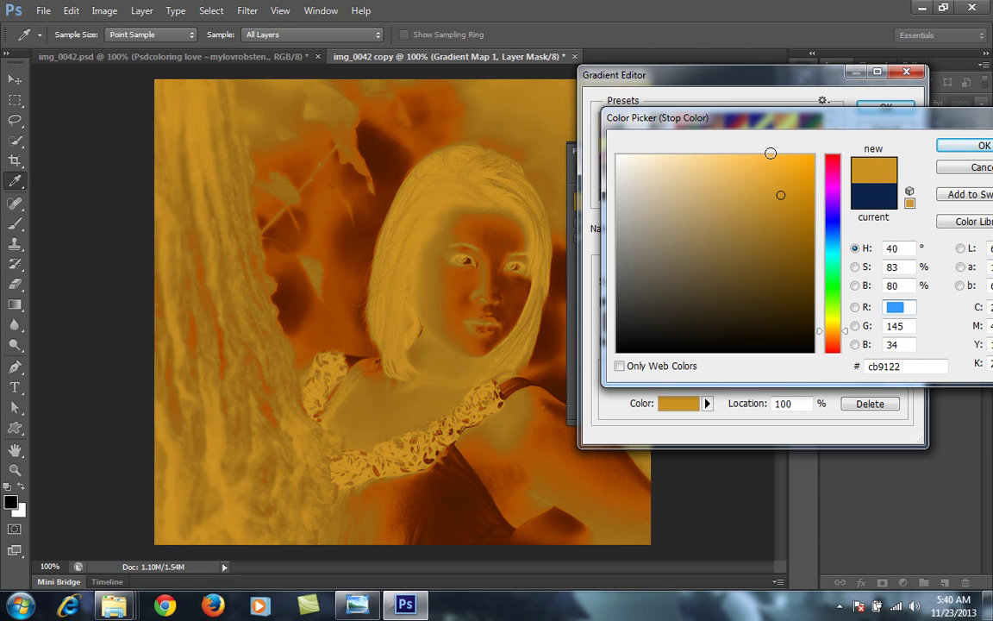
{"action": "left_click", "coordinate": [770, 153]}
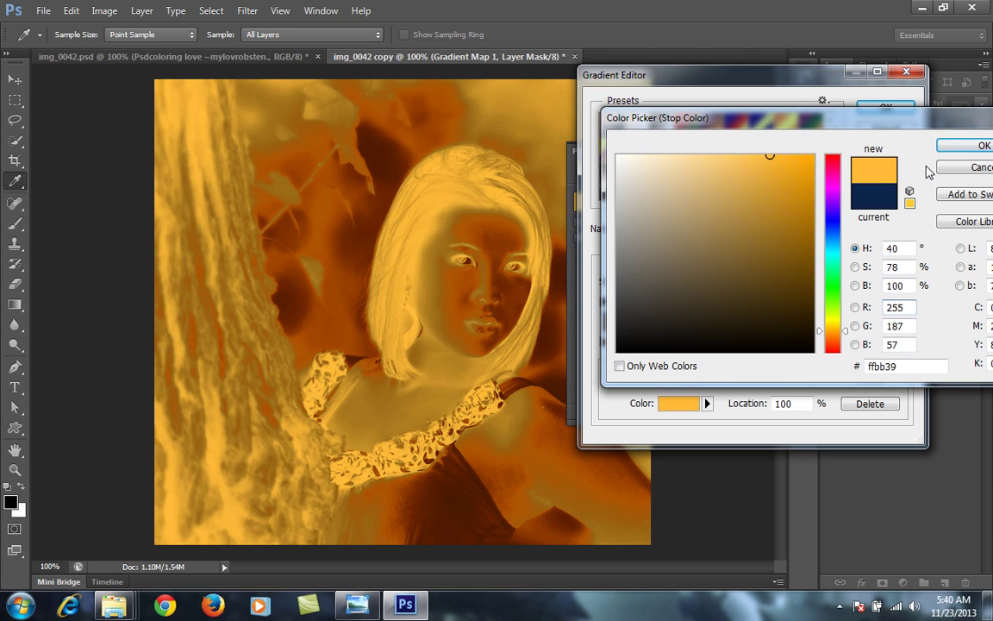
{"action": "key", "text": "Return"}
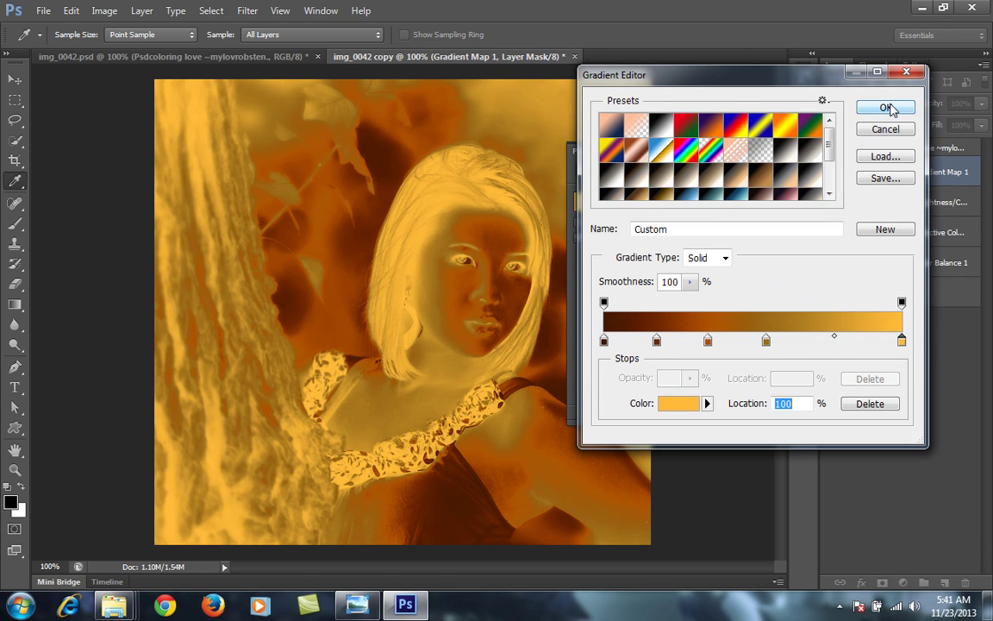
{"action": "left_click", "coordinate": [889, 109]}
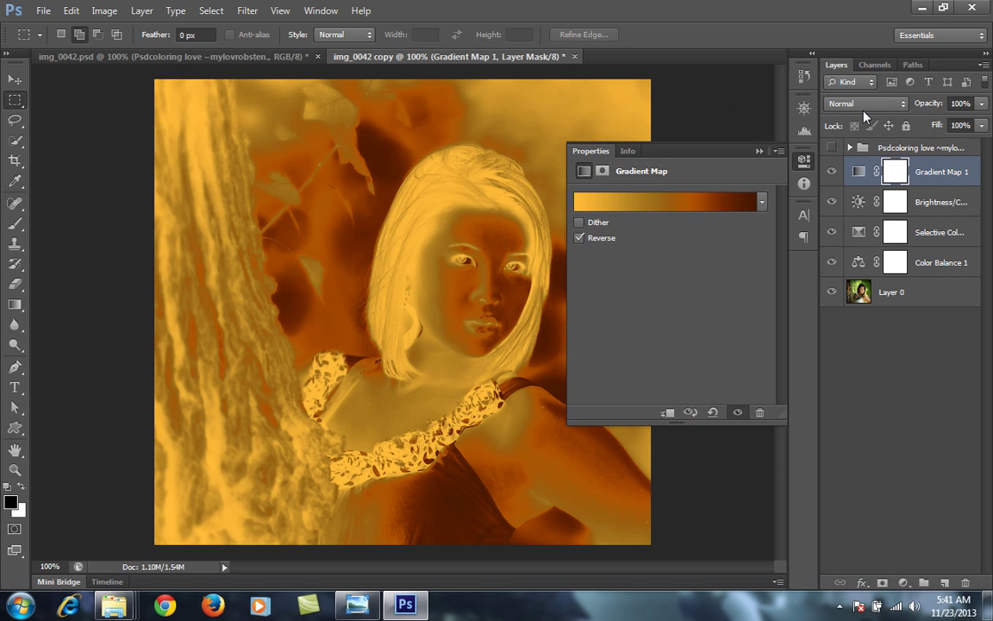
- Blend Gradient Map 1 as Soft Light at 64% opacity
{"action": "left_click", "coordinate": [864, 113]}
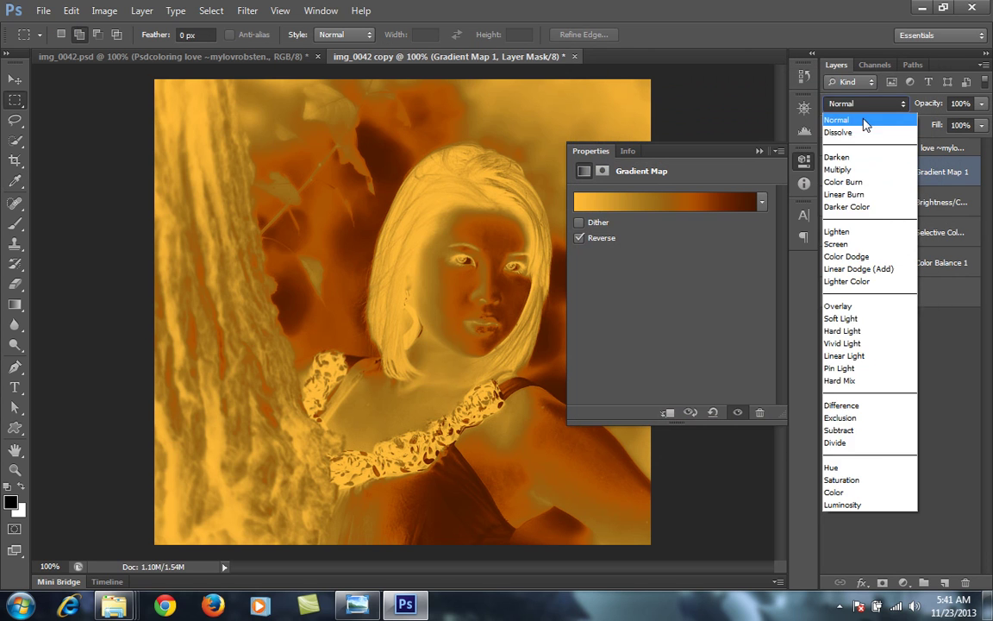
{"action": "left_click", "coordinate": [860, 321]}
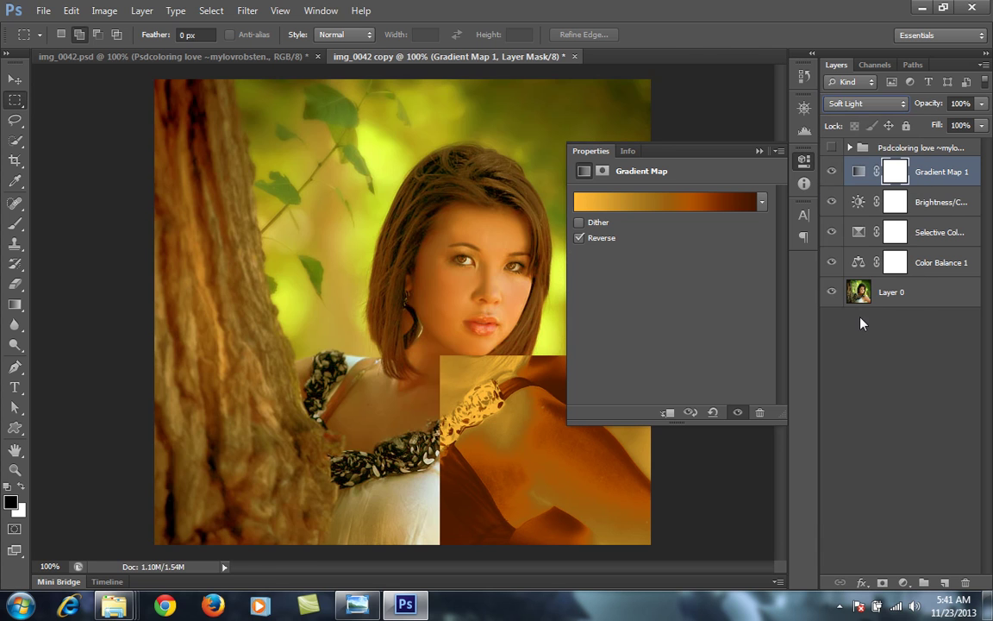
{"action": "left_click", "coordinate": [755, 151]}
{"action": "left_click", "coordinate": [833, 171]}
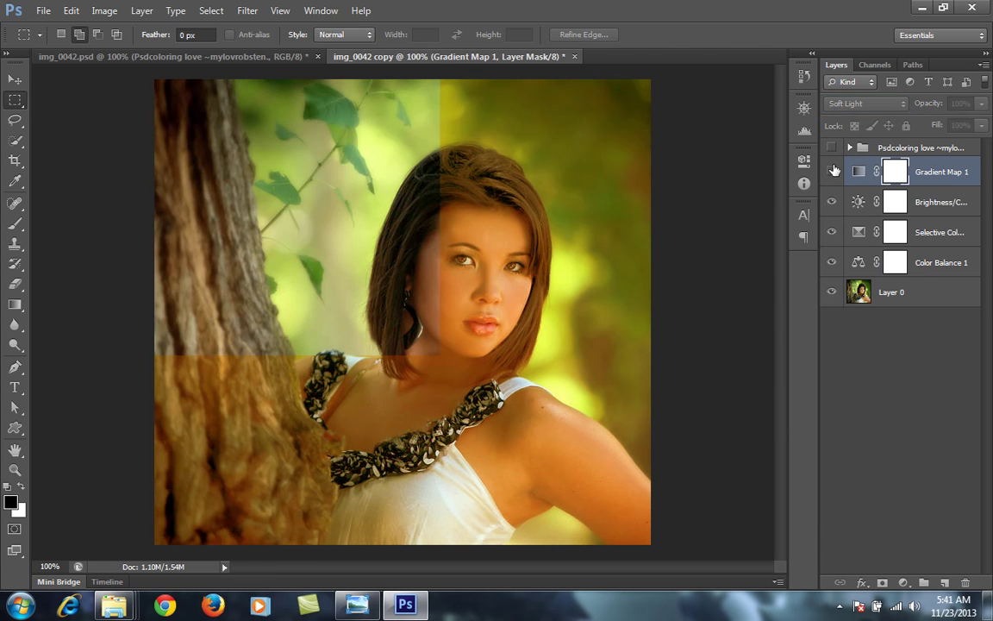
{"action": "left_click", "coordinate": [833, 171]}
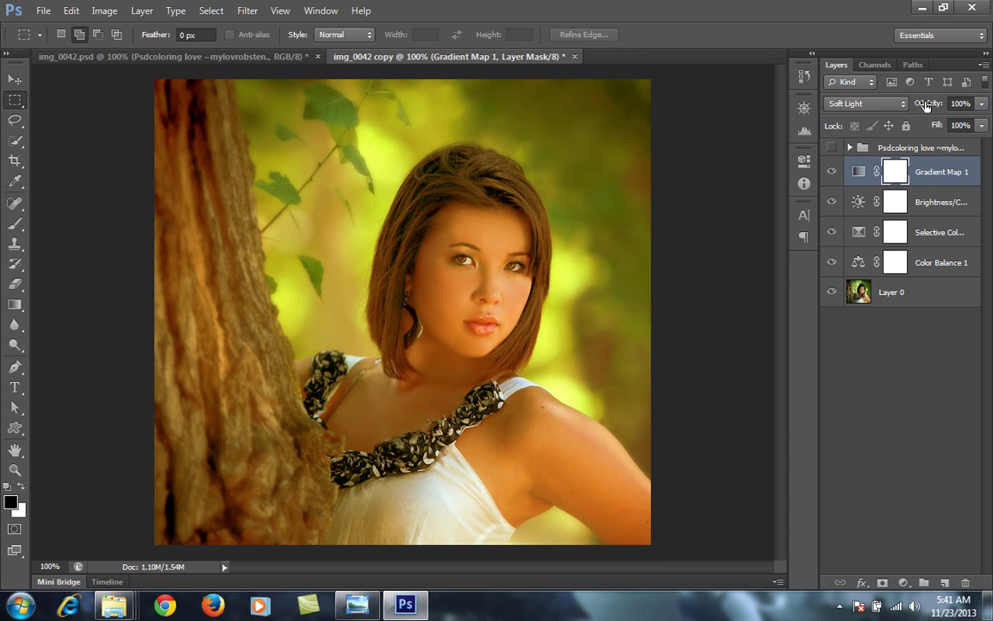
{"action": "left_click_drag", "start_coordinate": [925, 104], "coordinate": [899, 106]}
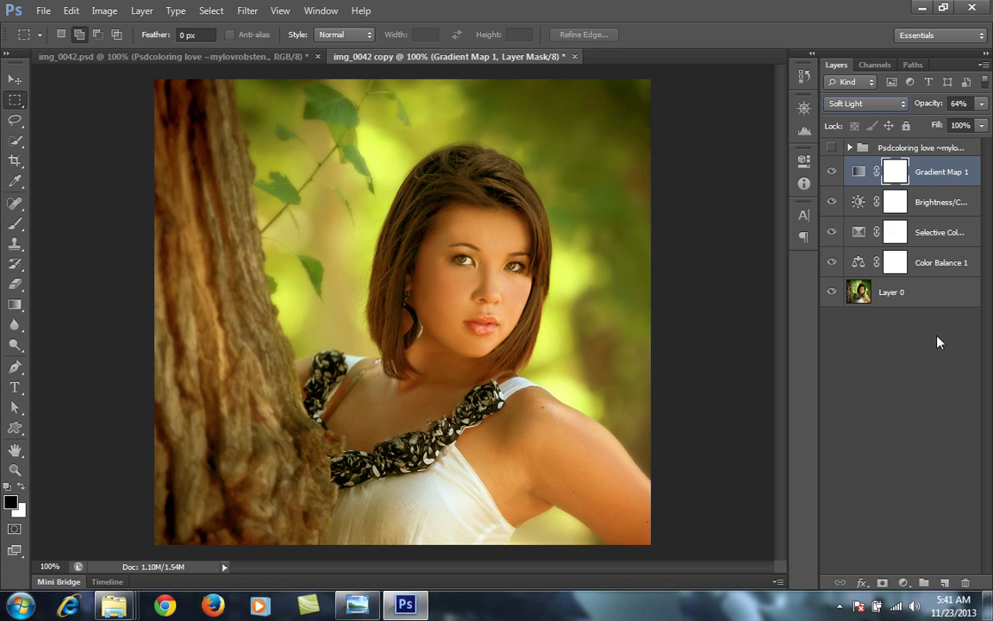
{"action": "left_click", "coordinate": [902, 582]}
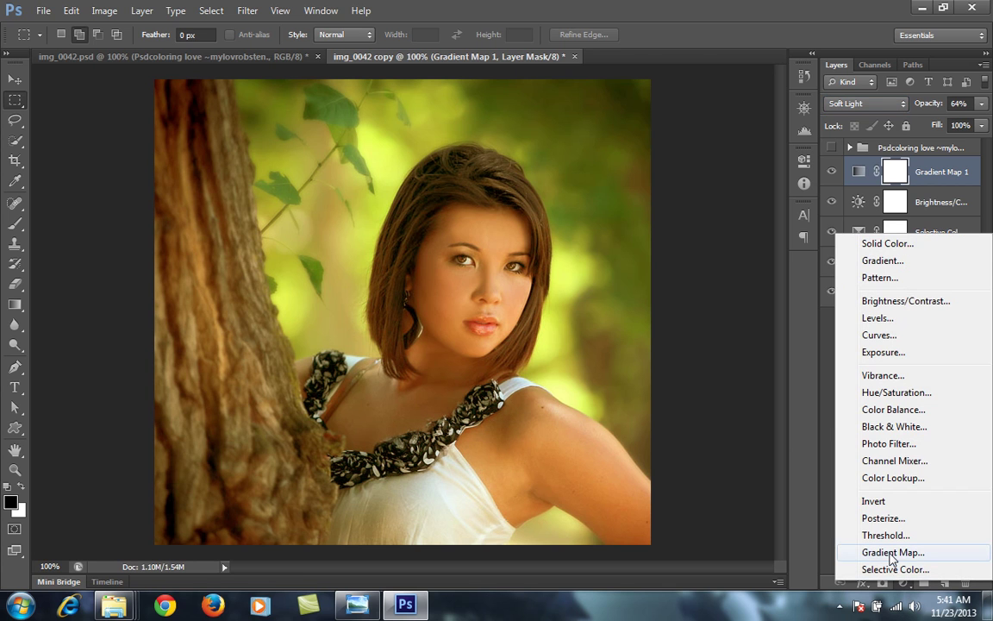
- Add a Black, White Gradient Map 2 blended in Soft Light
{"action": "left_click", "coordinate": [895, 551]}
{"action": "left_click", "coordinate": [672, 202]}
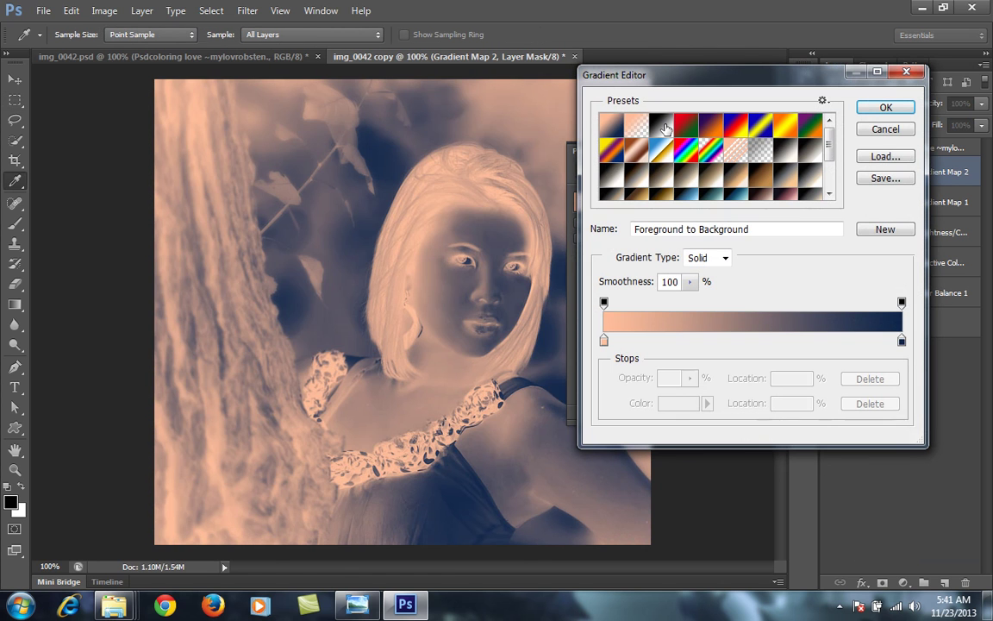
{"action": "left_click", "coordinate": [662, 126]}
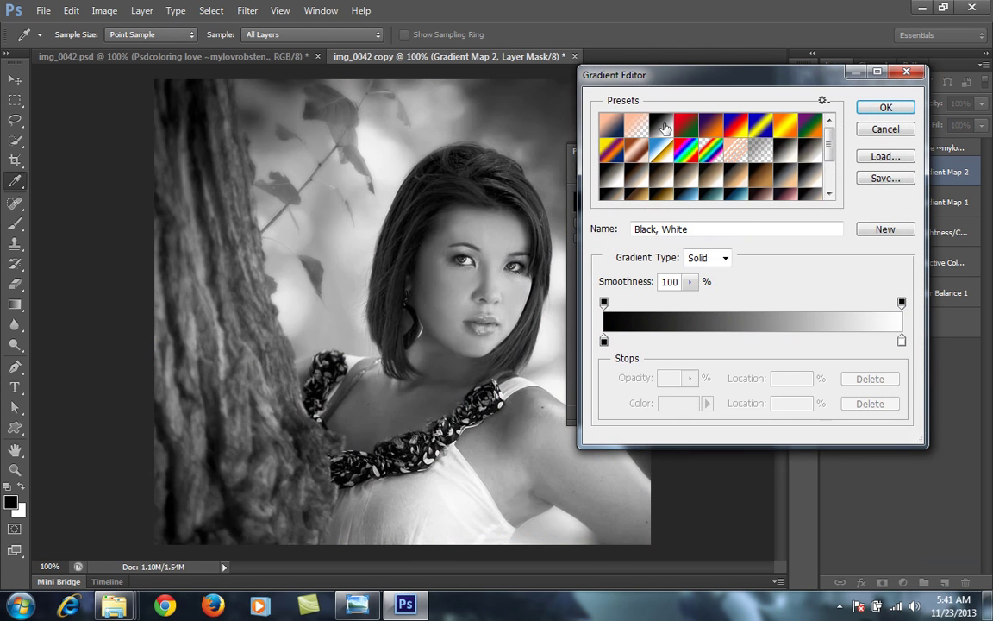
{"action": "left_click", "coordinate": [879, 109]}
{"action": "left_click", "coordinate": [759, 151]}
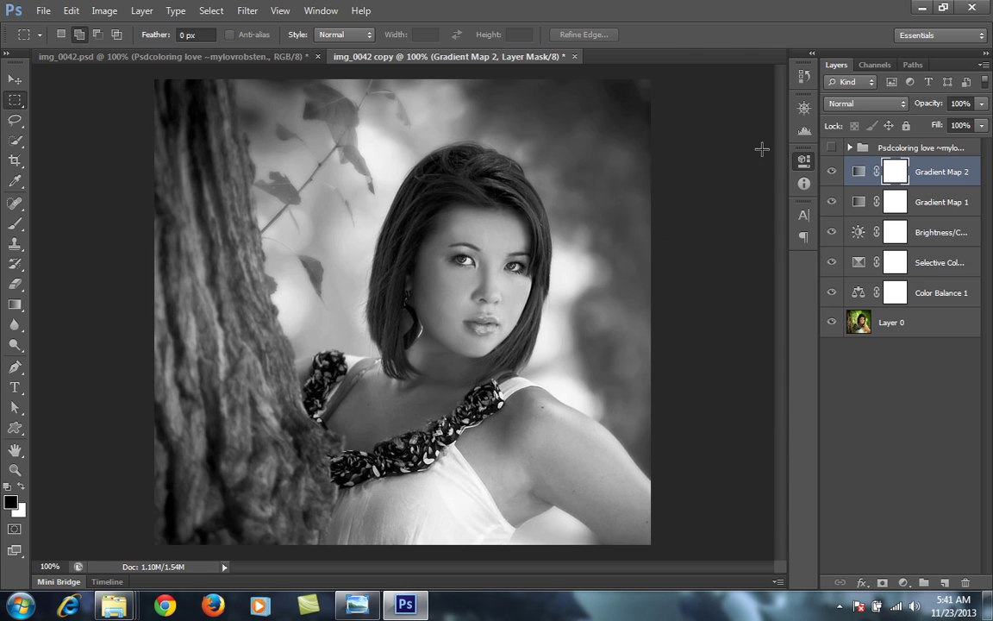
{"action": "left_click", "coordinate": [858, 103]}
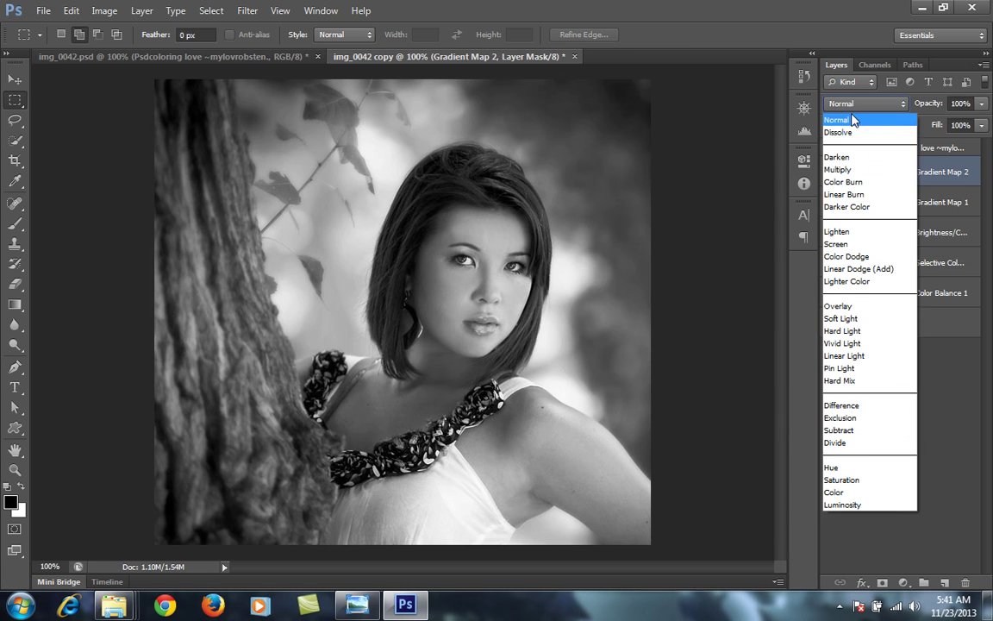
{"action": "left_click", "coordinate": [854, 318]}
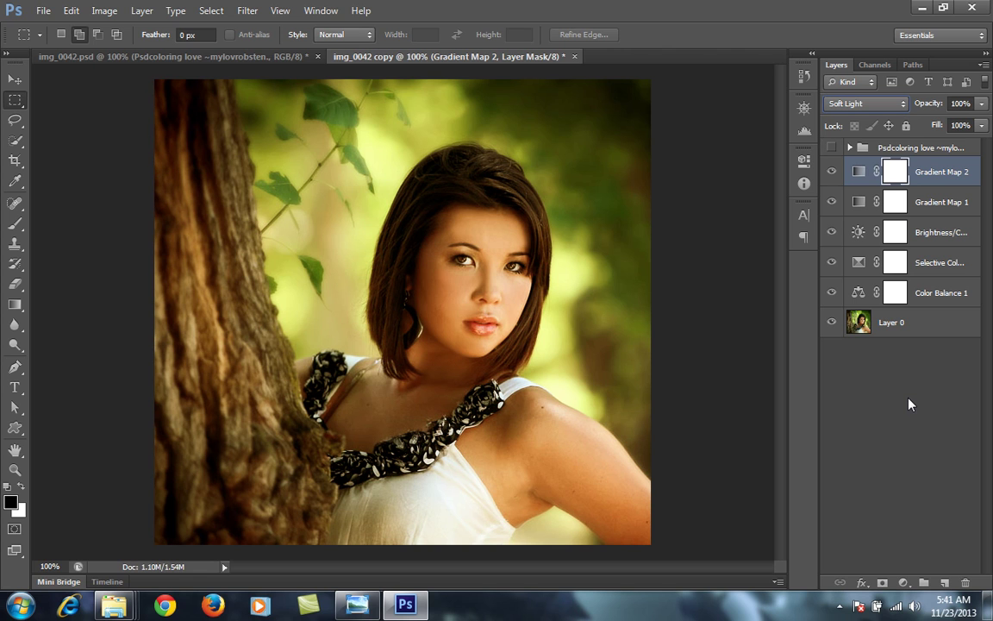
{"action": "left_click", "coordinate": [904, 582]}
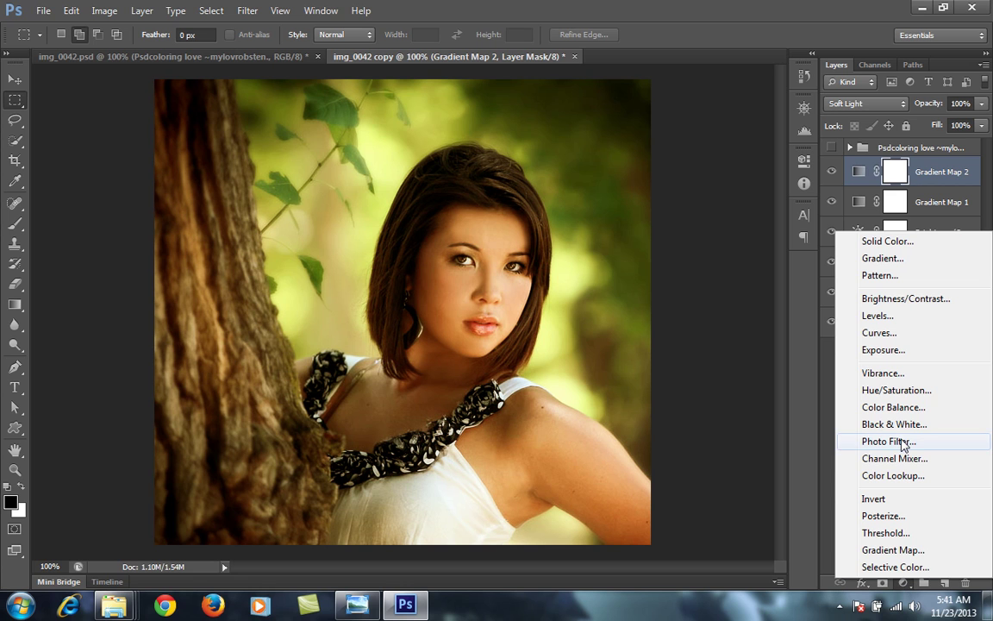
- Add a Gradient Fill fading from dark grey 1f1f1f to transparent
{"action": "left_click", "coordinate": [891, 260]}
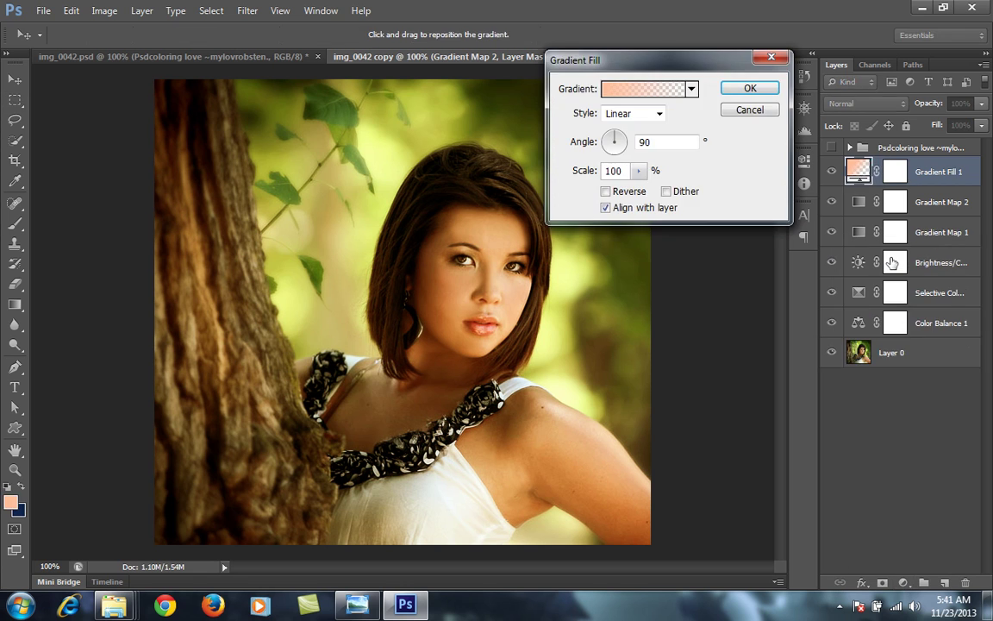
{"action": "left_click", "coordinate": [655, 98]}
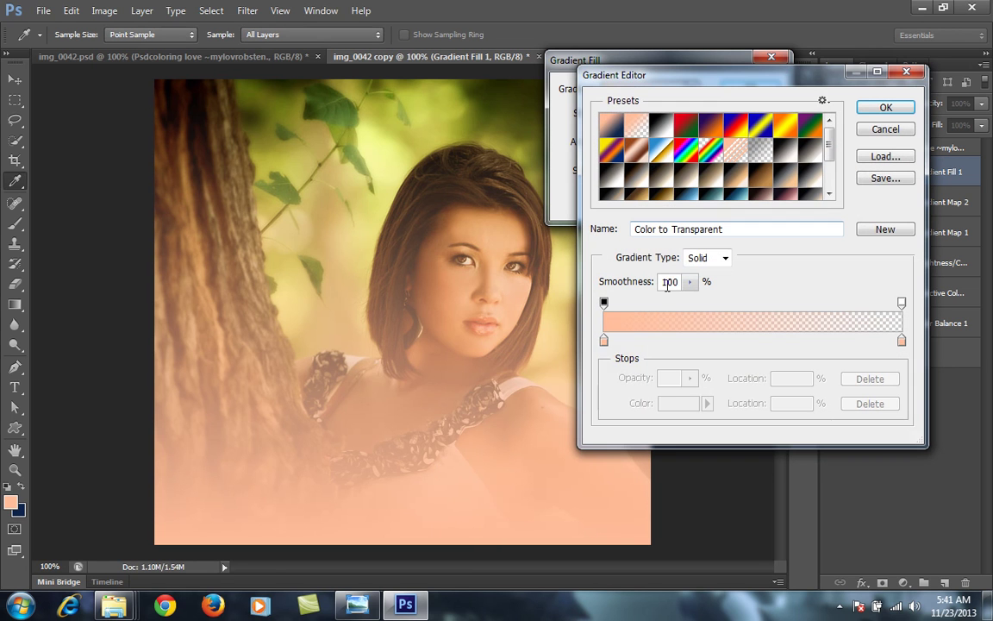
{"action": "left_click", "coordinate": [605, 341]}
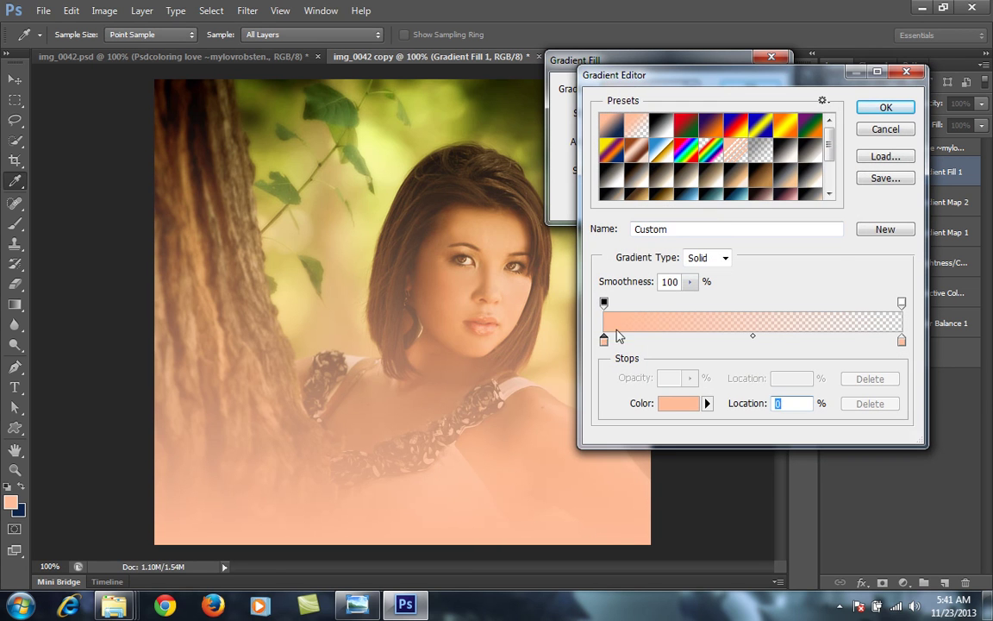
{"action": "double_click", "coordinate": [605, 341]}
{"action": "left_click_drag", "start_coordinate": [643, 317], "coordinate": [607, 329]}
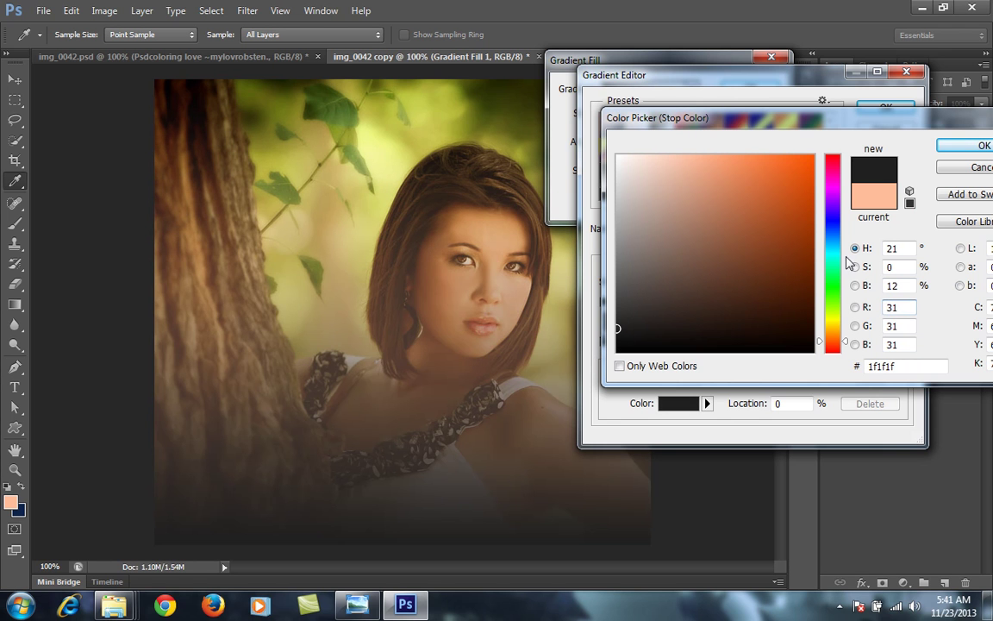
{"action": "key", "text": "Return"}
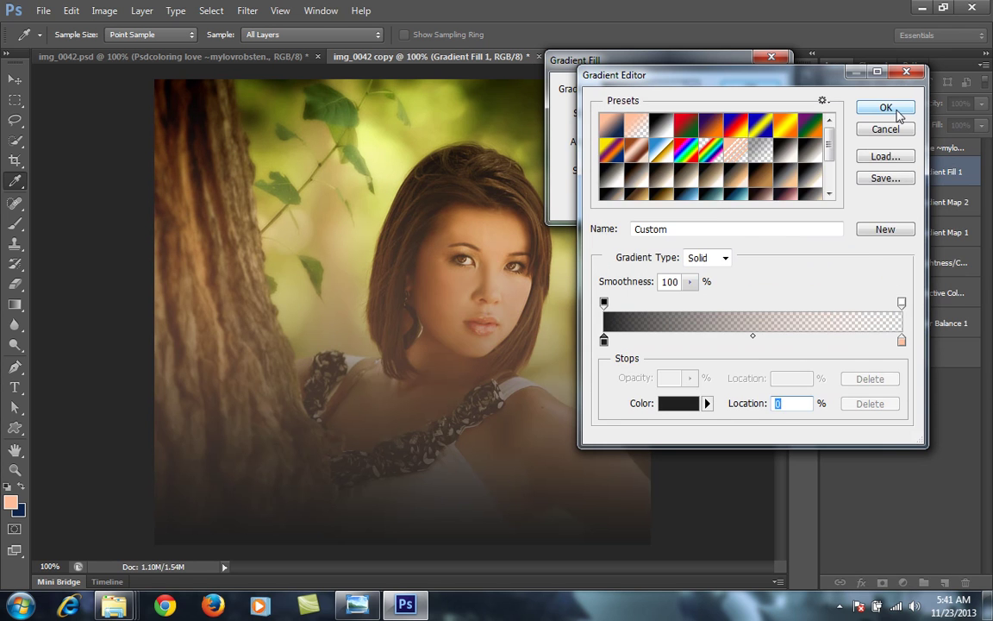
{"action": "left_click", "coordinate": [895, 110]}
{"action": "left_click", "coordinate": [753, 87]}
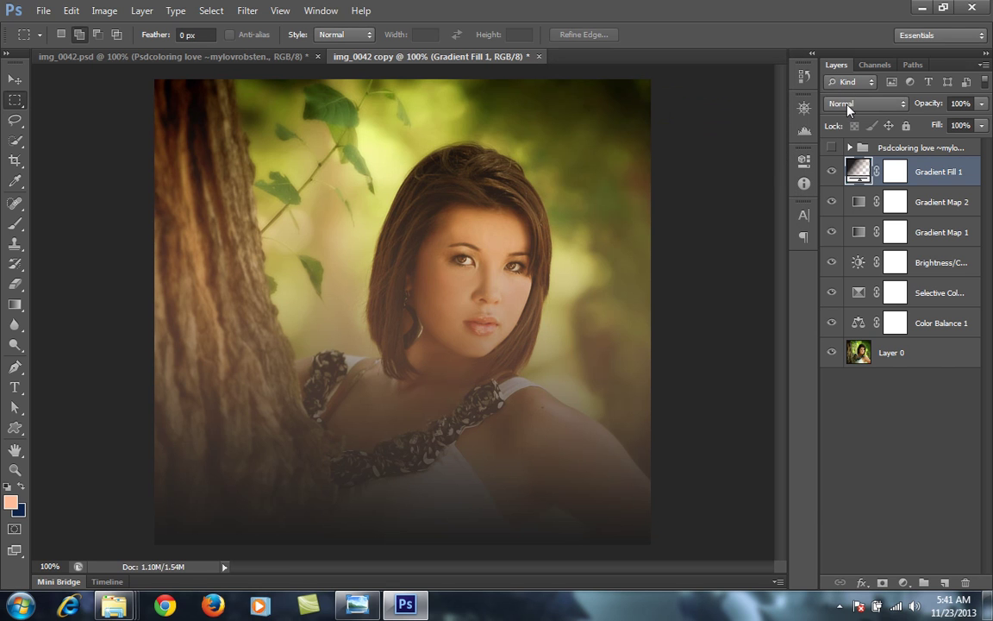
- Set the Gradient Fill 1 layer's blend mode to Soft Light
{"action": "left_click", "coordinate": [848, 104]}
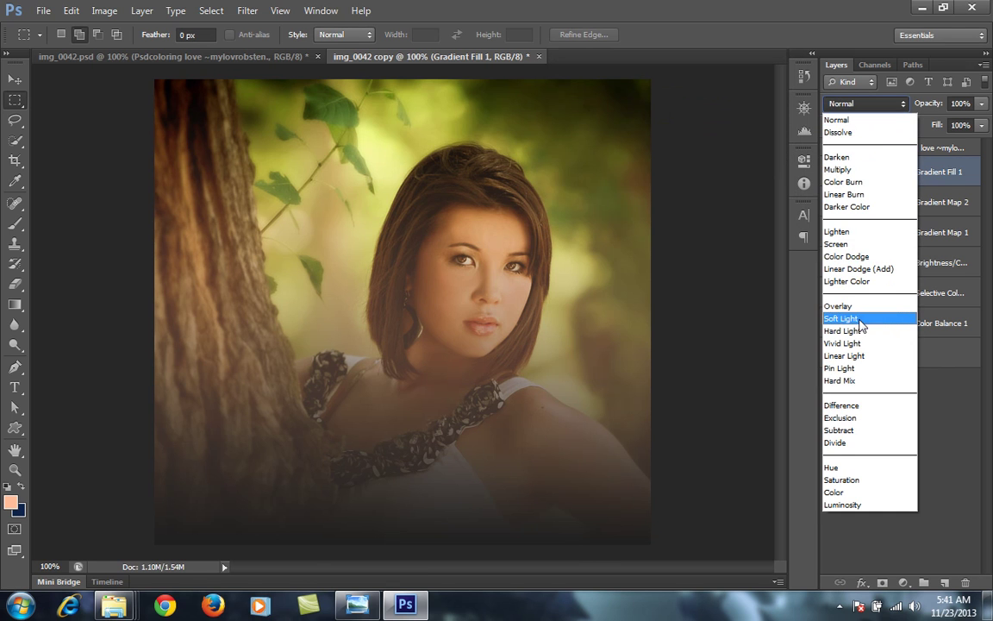
{"action": "left_click", "coordinate": [859, 319]}
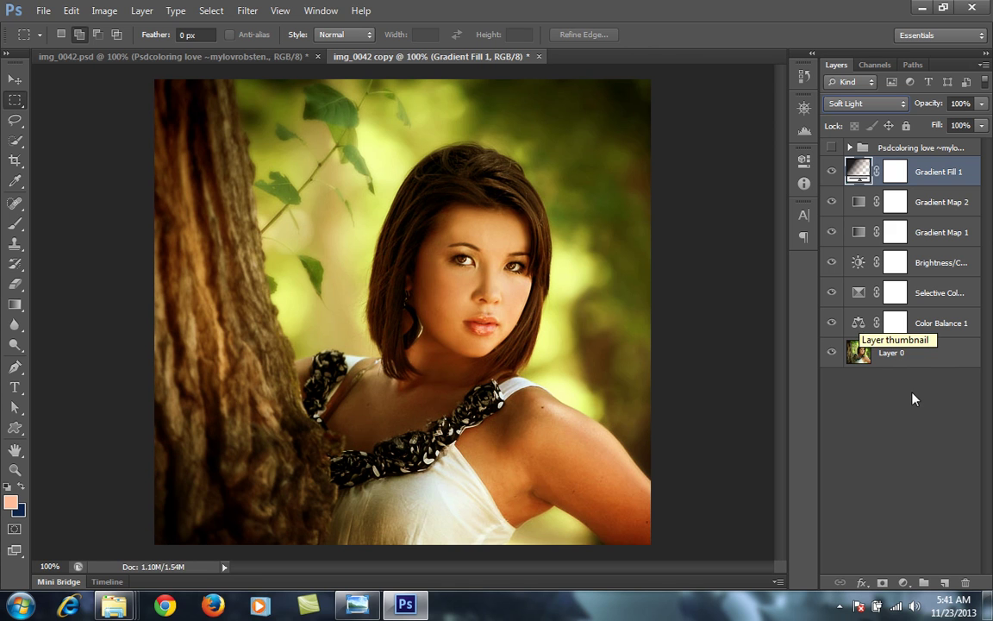
{"action": "left_click", "coordinate": [903, 583]}
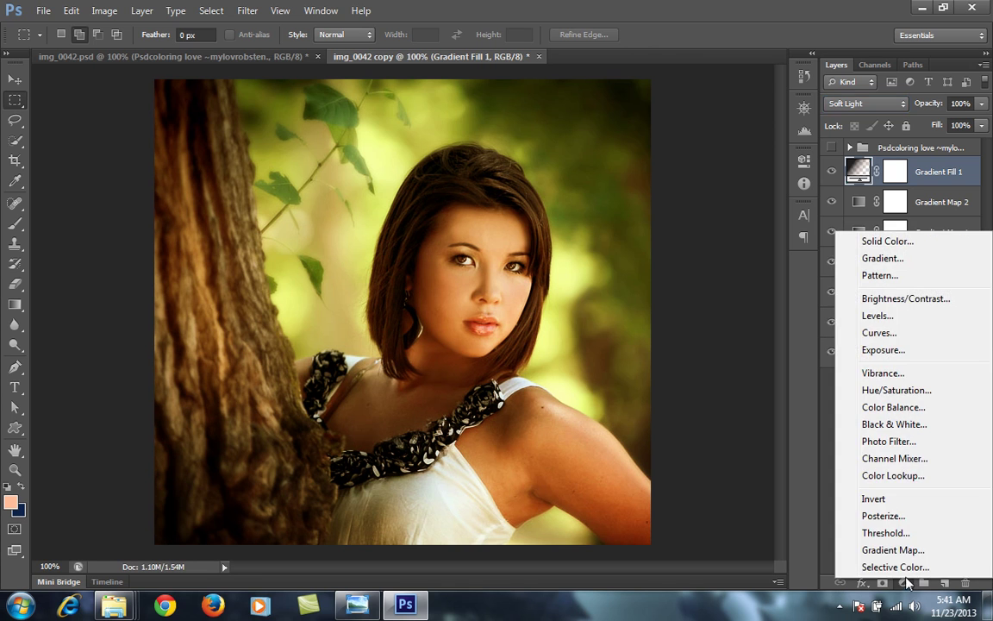
- Add a Selective Color layer with Yellows Cyan -5, Magenta -5, Yellow +43, Black -9
{"action": "left_click", "coordinate": [897, 567]}
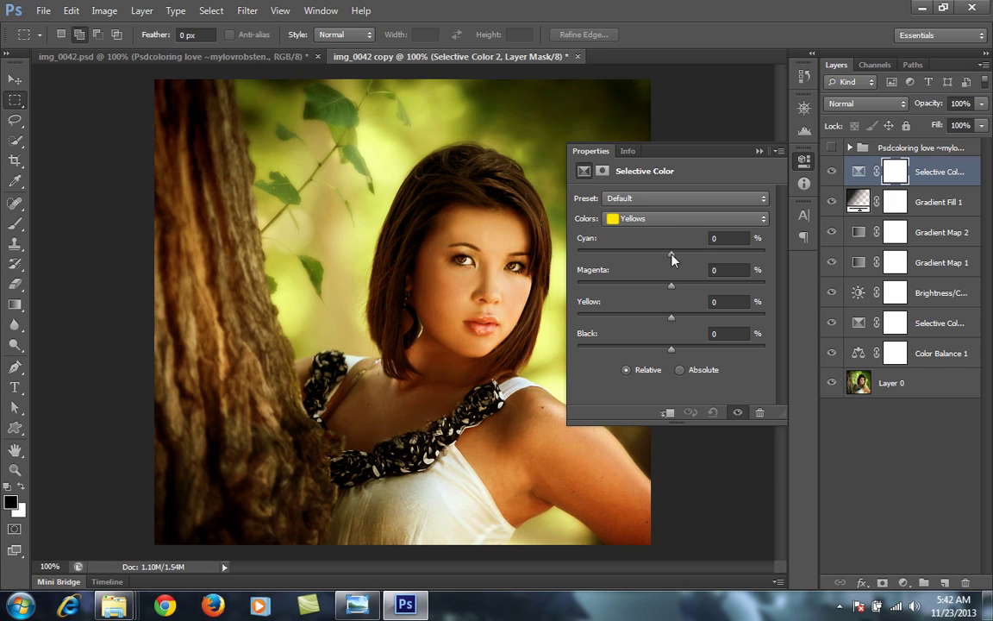
{"action": "left_click_drag", "start_coordinate": [670, 255], "coordinate": [669, 255]}
{"action": "left_click_drag", "start_coordinate": [670, 283], "coordinate": [667, 287]}
{"action": "left_click_drag", "start_coordinate": [672, 322], "coordinate": [689, 322]}
{"action": "mouse_move", "coordinate": [672, 352]}
{"action": "left_mouse_down"}
{"action": "mouse_move", "coordinate": [656, 351]}
{"action": "mouse_move", "coordinate": [664, 356]}
{"action": "left_mouse_up"}
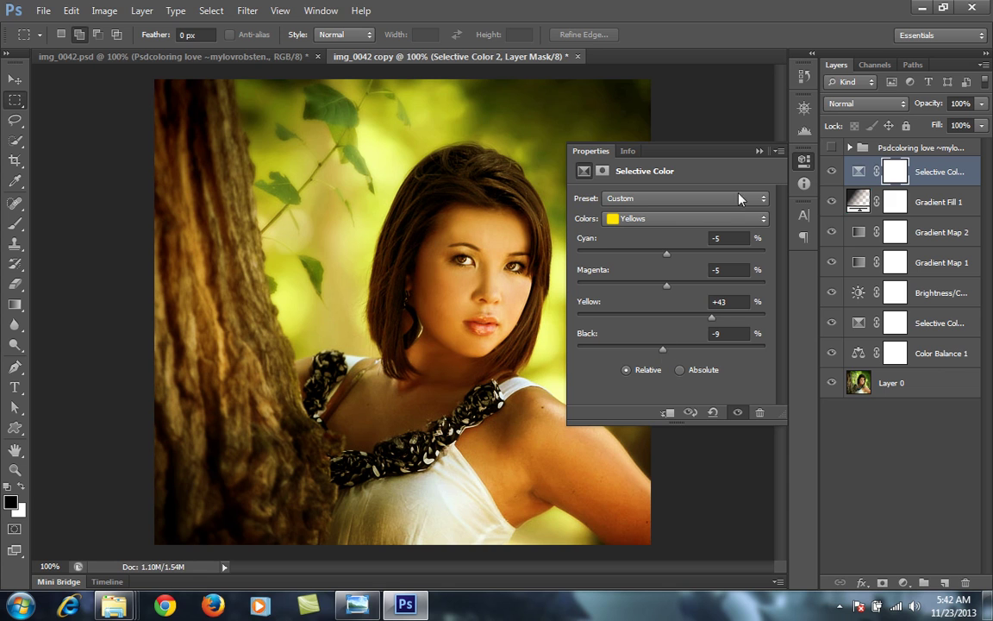
{"action": "left_click", "coordinate": [760, 152]}
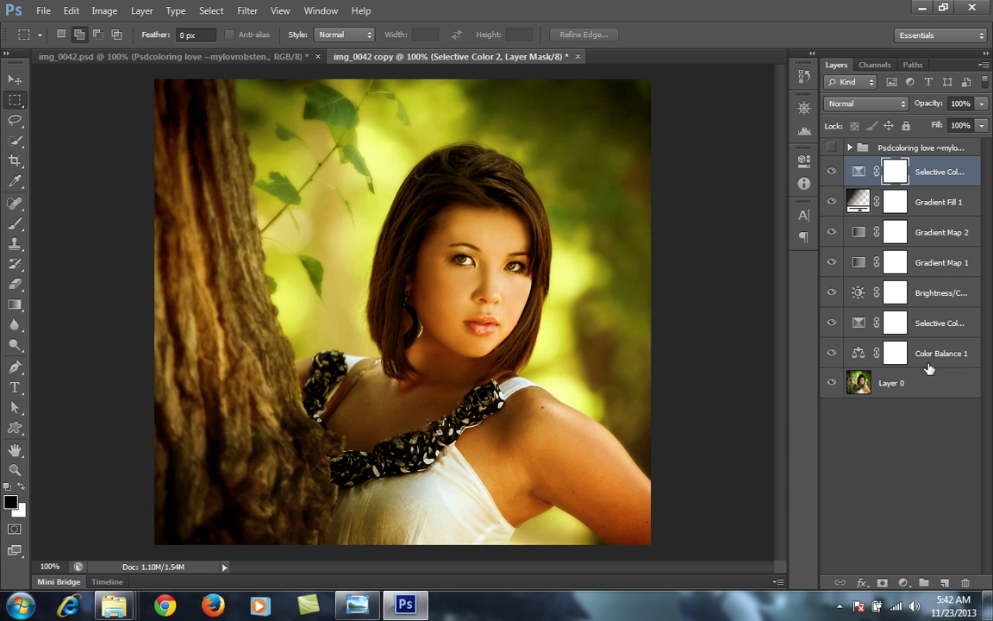
- Add a radial white-to-peach Gradient Fill 2 layer as a glow
{"action": "left_click", "coordinate": [903, 584]}
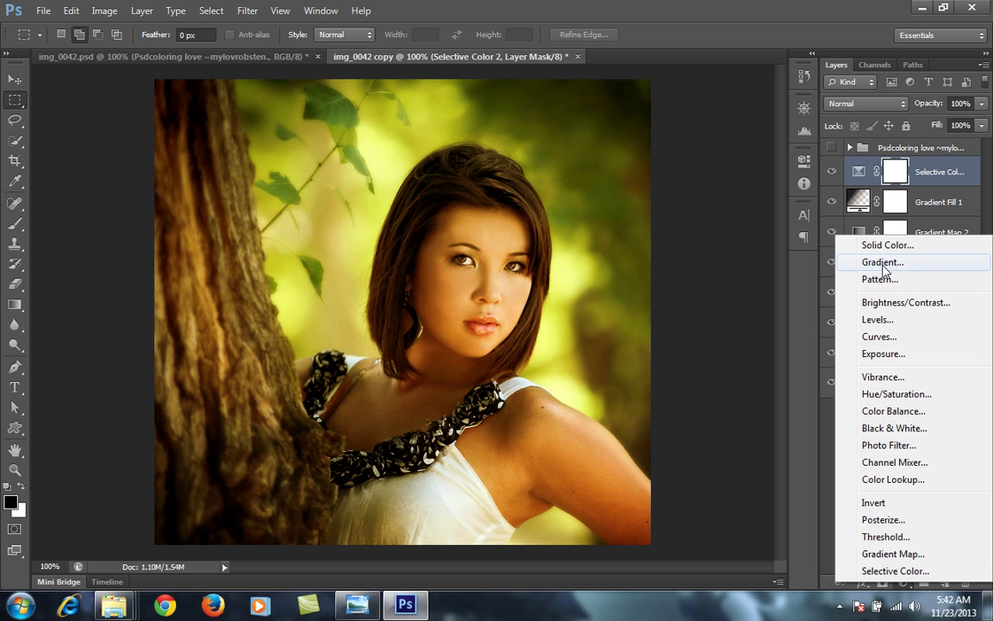
{"action": "left_click", "coordinate": [860, 260]}
{"action": "left_click", "coordinate": [629, 90]}
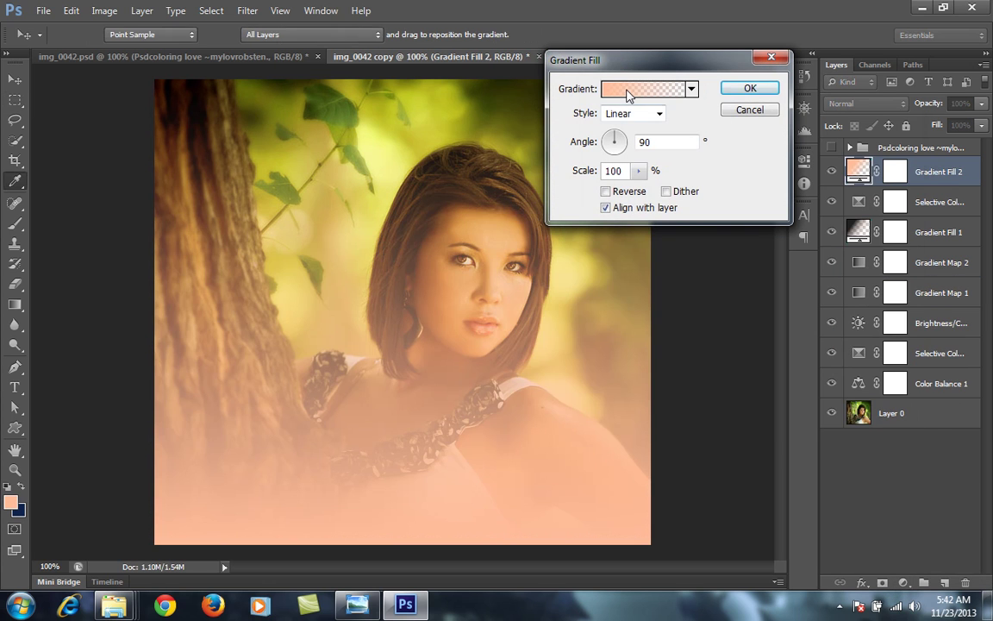
{"action": "double_click", "coordinate": [603, 341]}
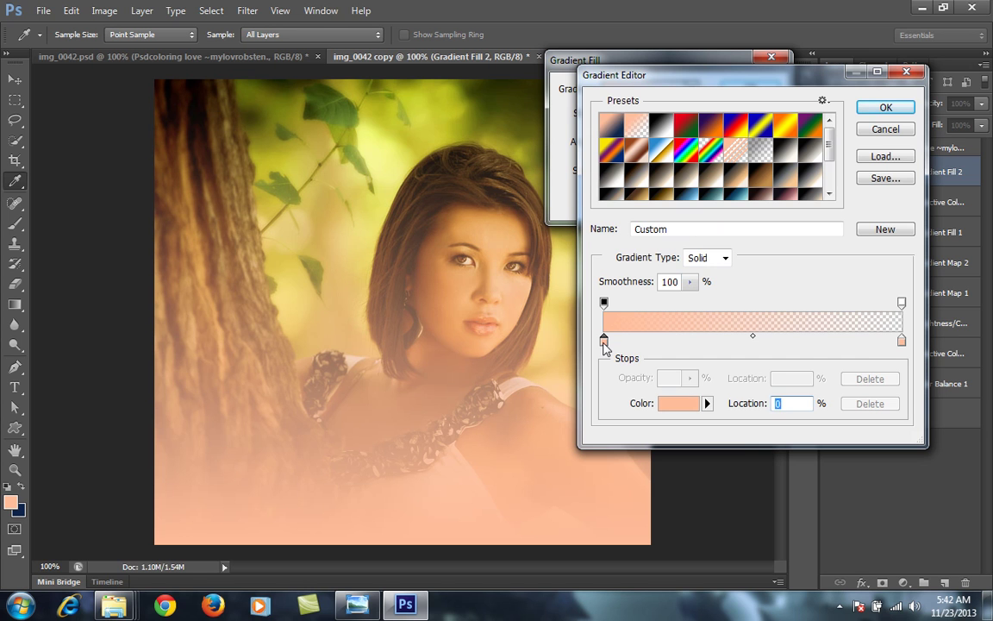
{"action": "left_click_drag", "start_coordinate": [659, 233], "coordinate": [569, 118]}
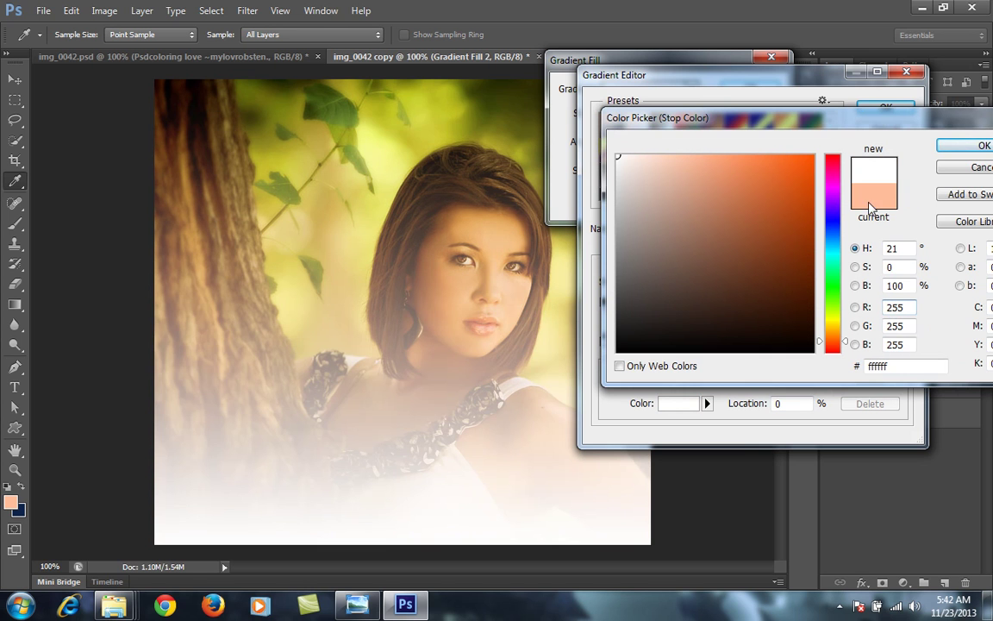
{"action": "key", "text": "Return"}
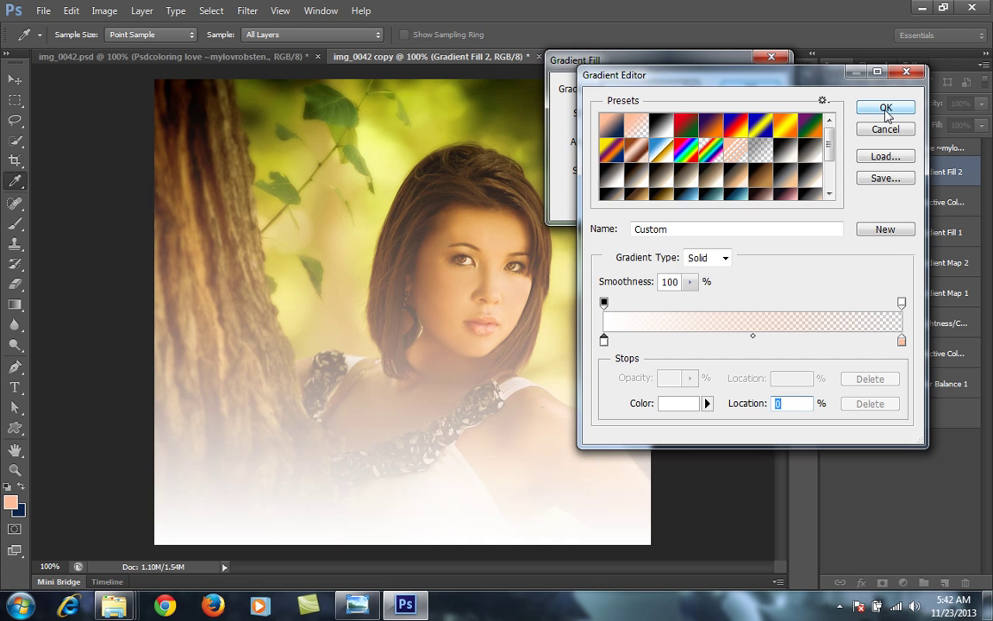
{"action": "left_click", "coordinate": [888, 111]}
{"action": "left_click", "coordinate": [654, 116]}
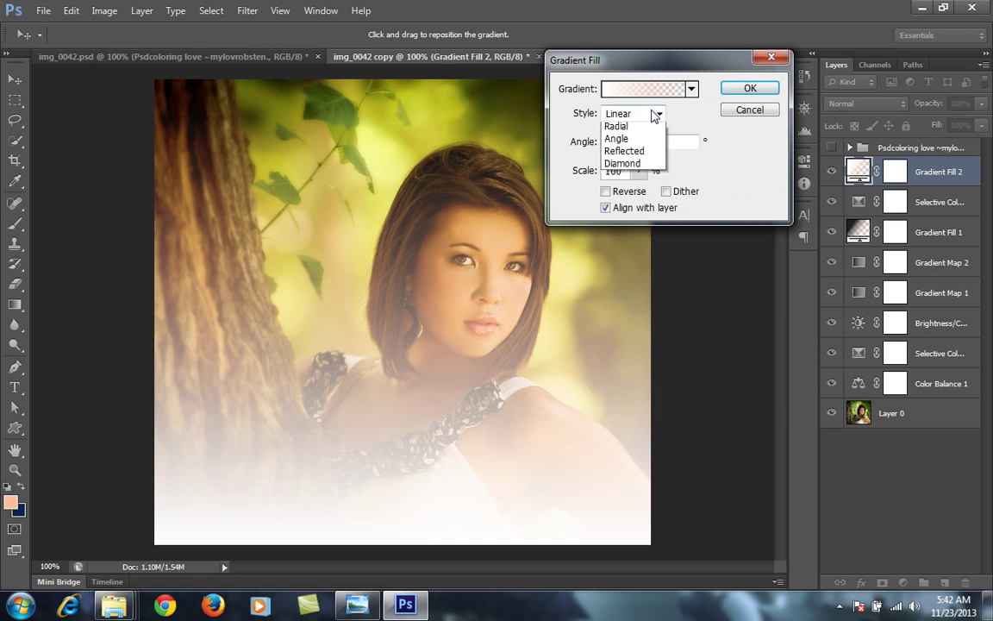
{"action": "left_click", "coordinate": [637, 143]}
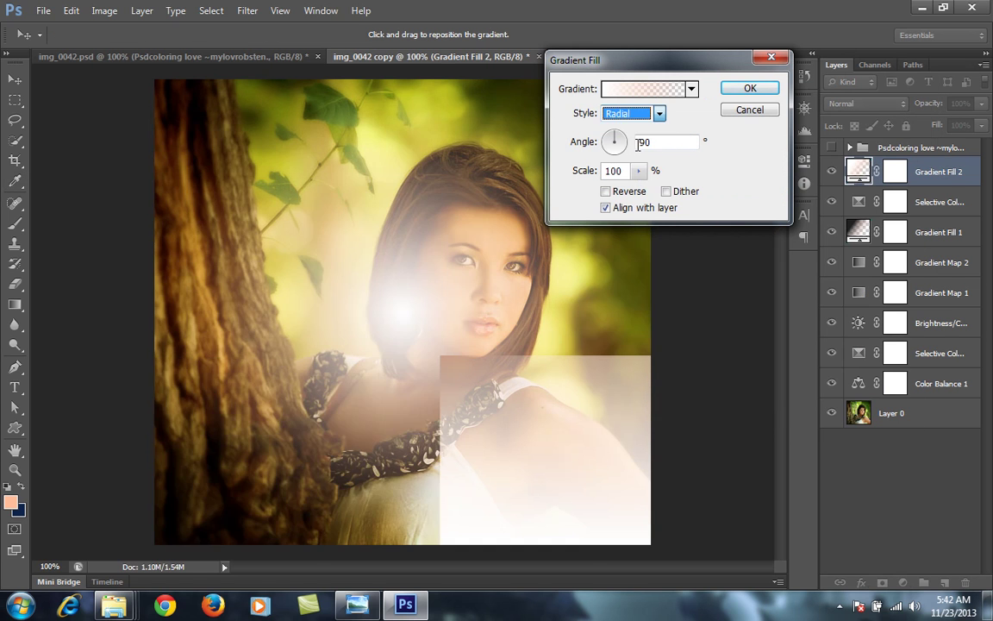
{"action": "left_click", "coordinate": [750, 89]}
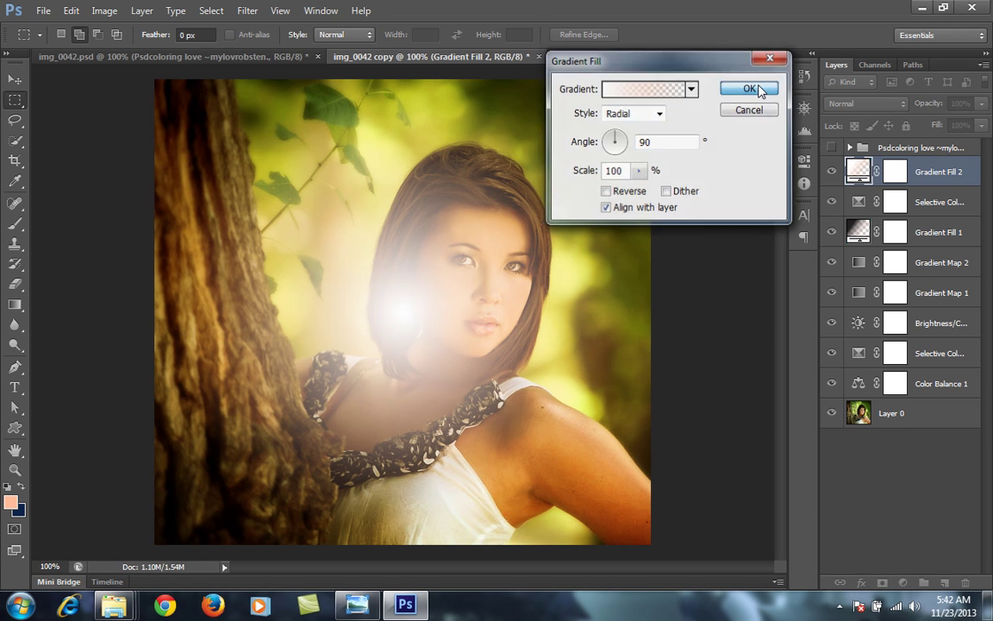
- Try Screen and Overlay, then settle on Soft Light for Gradient Fill 2
{"action": "left_click", "coordinate": [862, 103]}
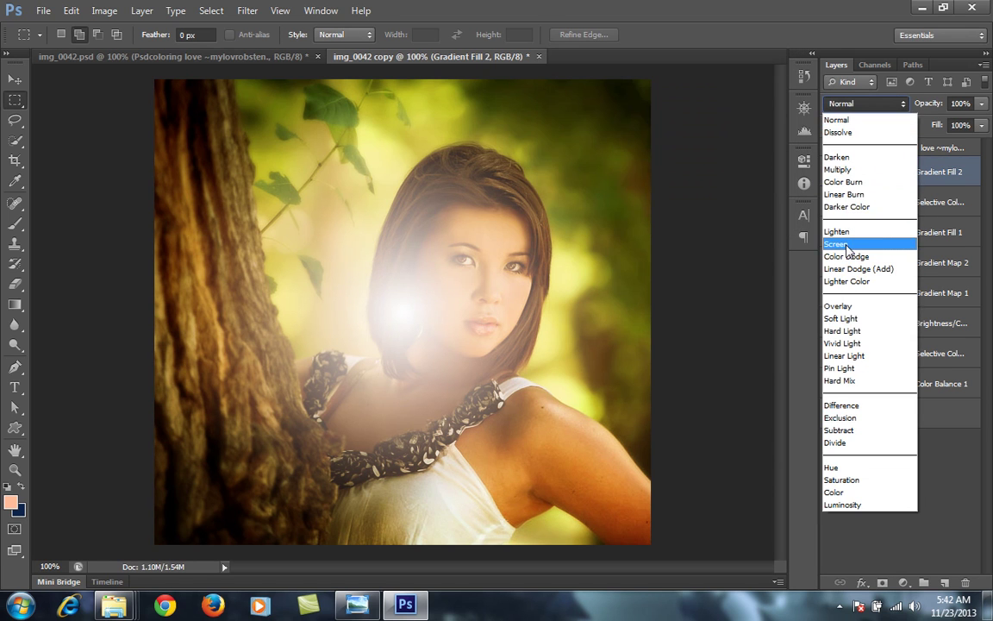
{"action": "left_click", "coordinate": [849, 244]}
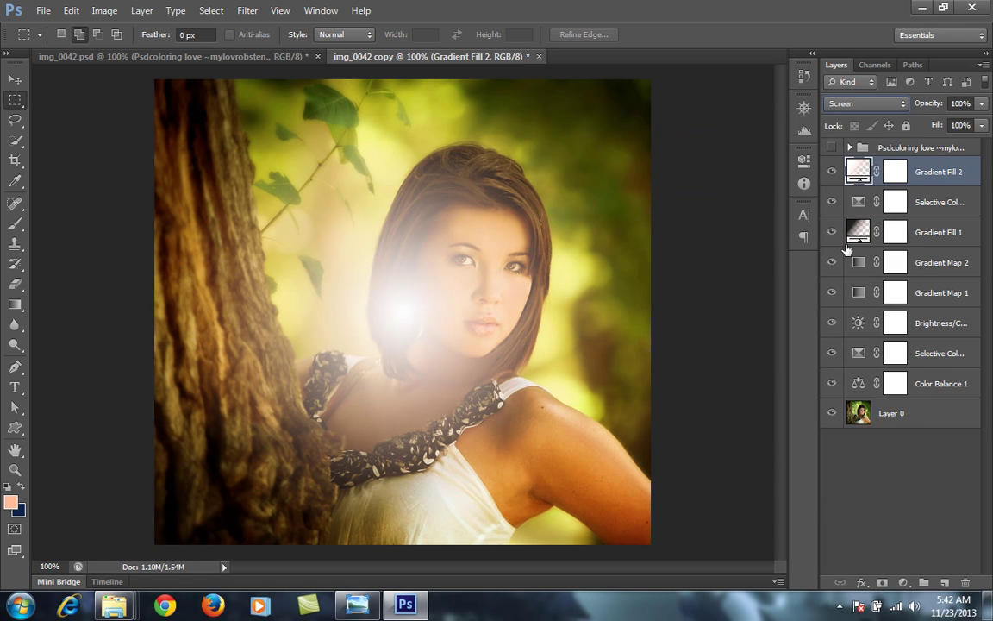
{"action": "left_click", "coordinate": [862, 103]}
{"action": "left_click", "coordinate": [840, 307]}
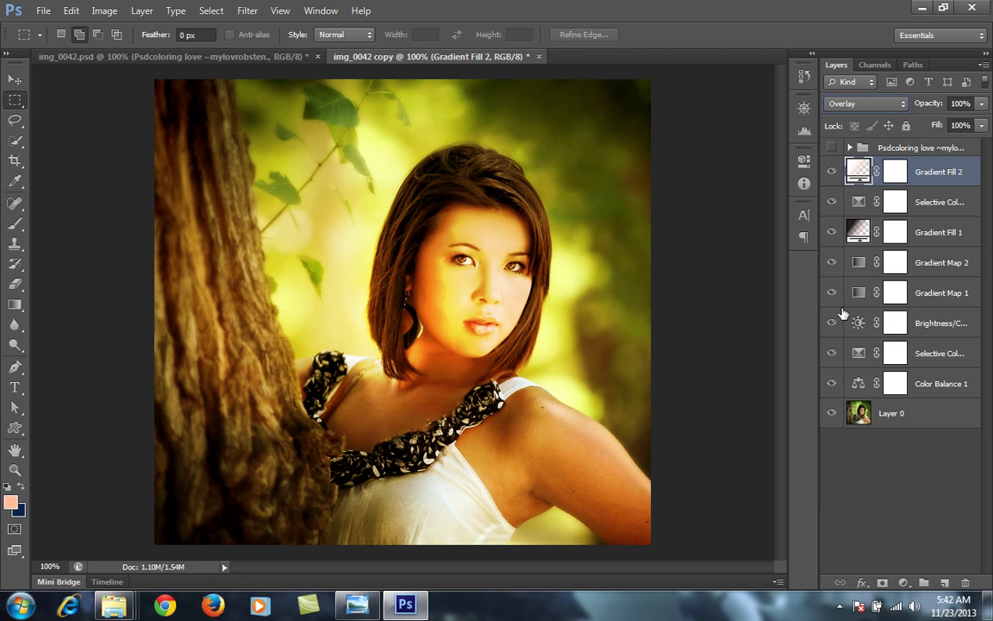
{"action": "left_click", "coordinate": [862, 104]}
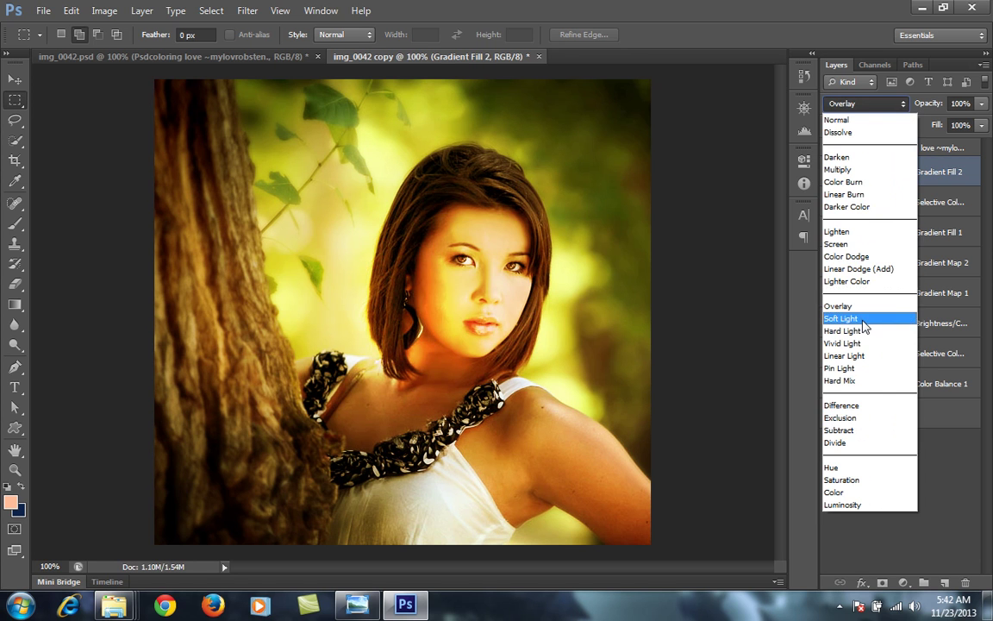
{"action": "left_click", "coordinate": [854, 318]}
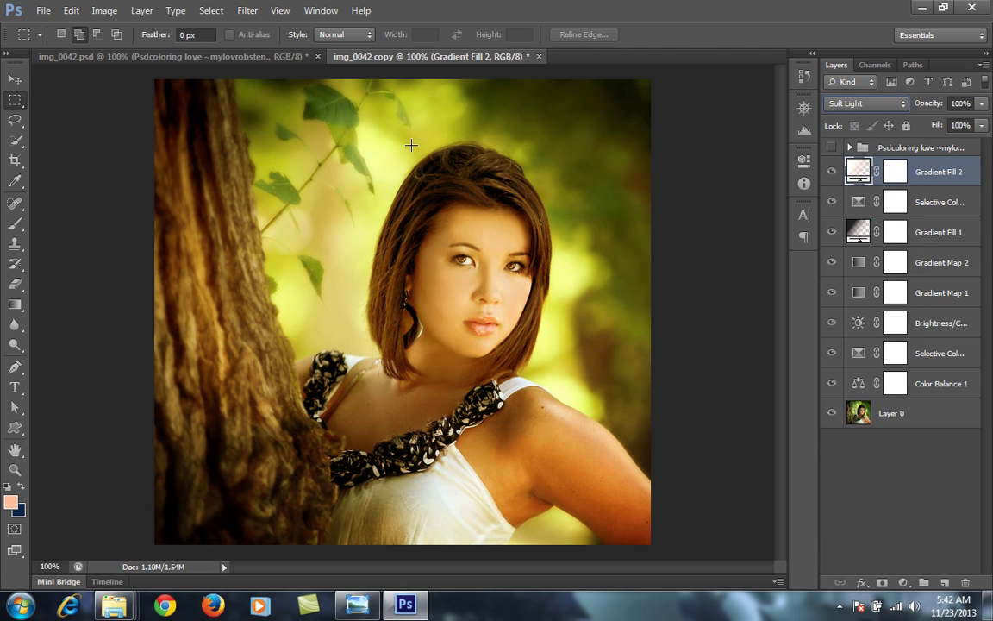
{"action": "left_click", "coordinate": [832, 171]}
{"action": "left_click", "coordinate": [833, 172]}
- Add a Hue/Saturation adjustment layer with Saturation raised to +12
{"action": "left_click", "coordinate": [904, 583]}
{"action": "left_click", "coordinate": [910, 389]}
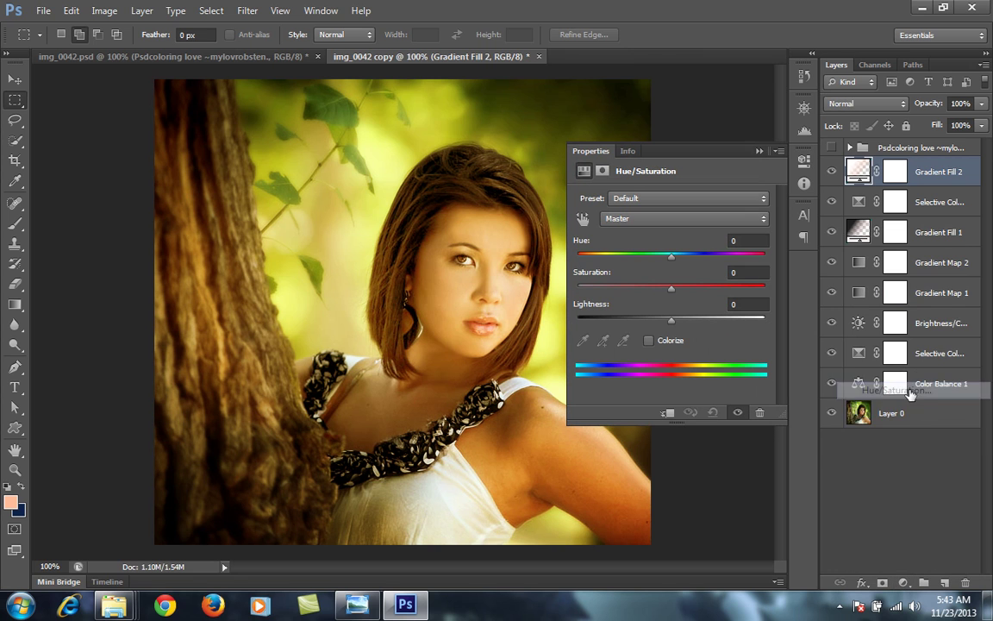
{"action": "left_click_drag", "start_coordinate": [672, 287], "coordinate": [683, 295]}
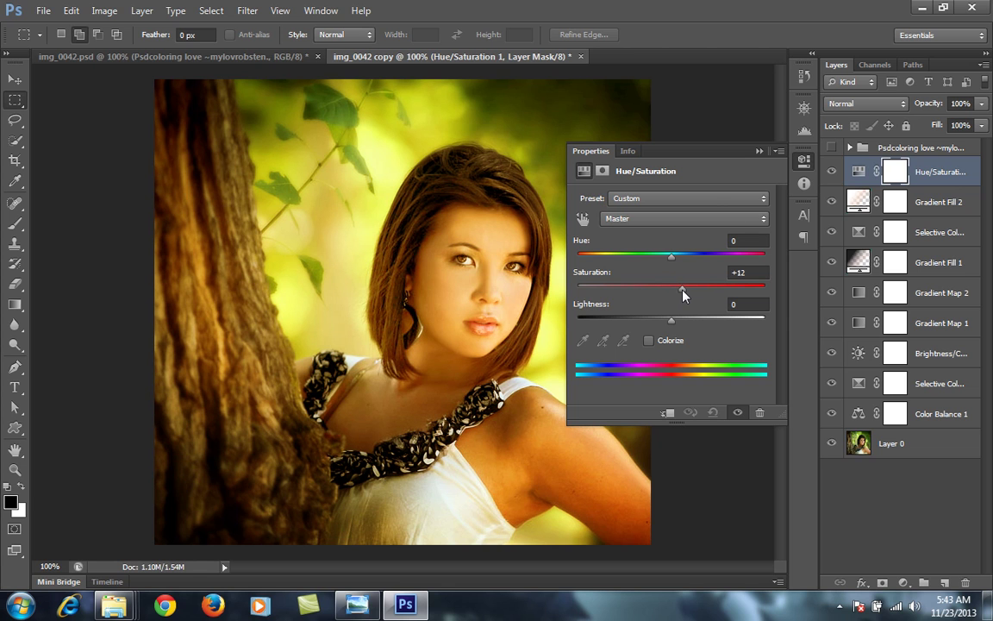
{"action": "left_click", "coordinate": [757, 151]}
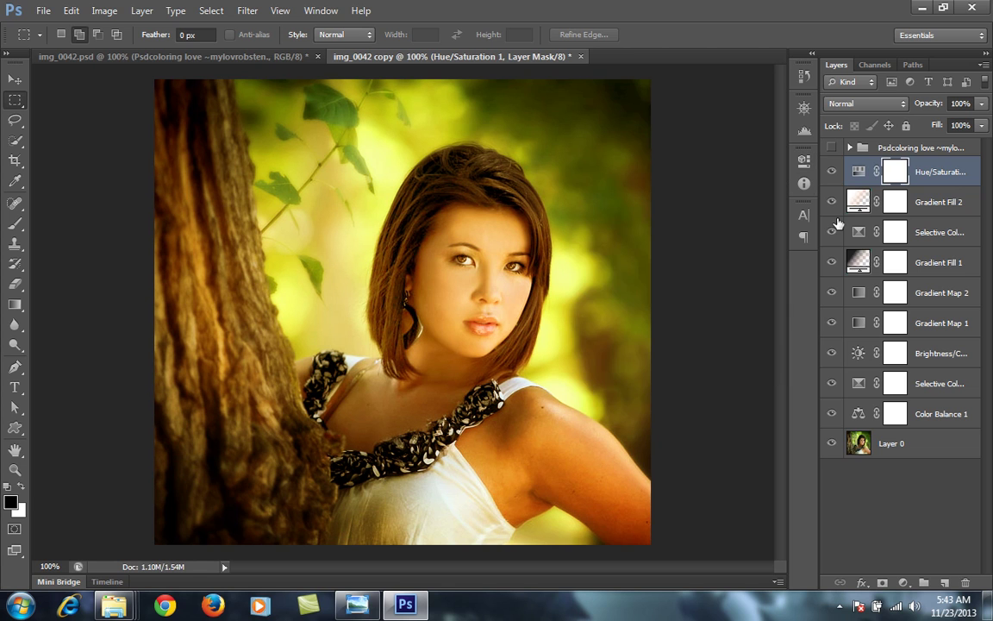
- Add a Curves layer, pulling the top-right white point slightly inward to brighten highlights
{"action": "left_click", "coordinate": [904, 583]}
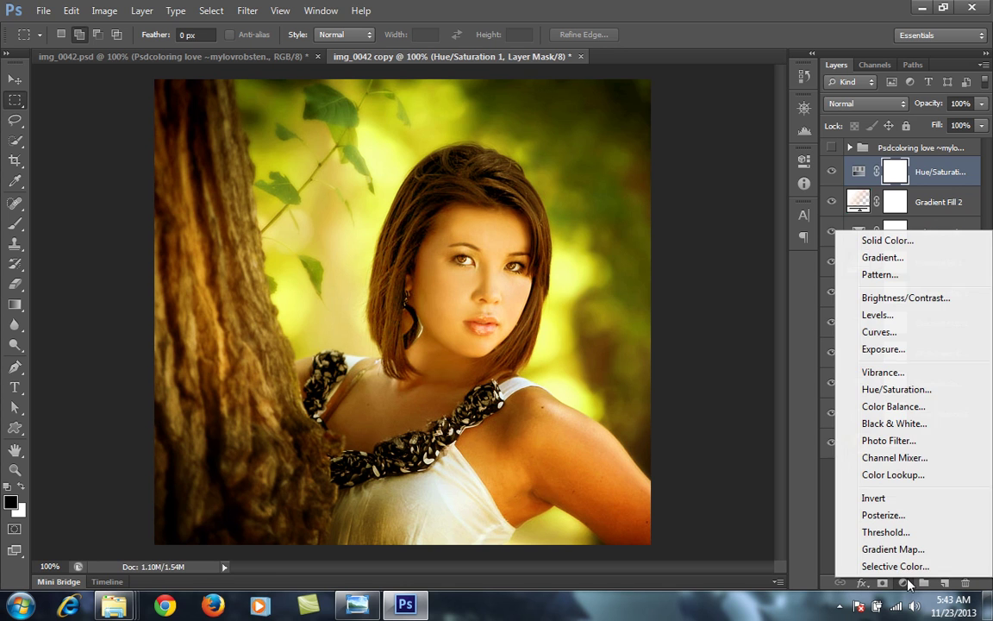
{"action": "left_click", "coordinate": [876, 332]}
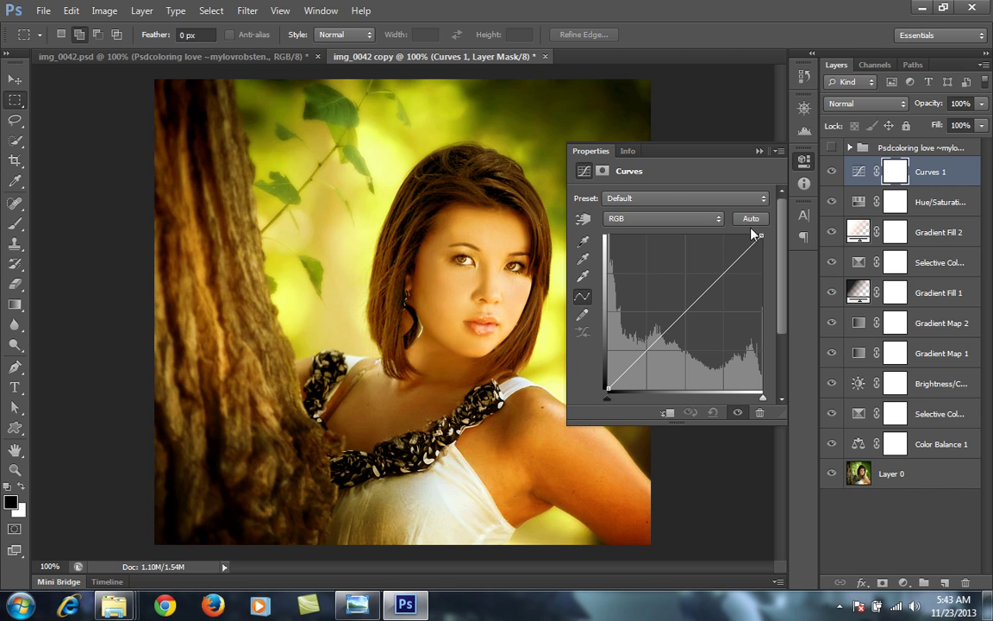
{"action": "mouse_move", "coordinate": [760, 236]}
{"action": "left_mouse_down"}
{"action": "mouse_move", "coordinate": [743, 222]}
{"action": "mouse_move", "coordinate": [753, 220]}
{"action": "left_mouse_up"}
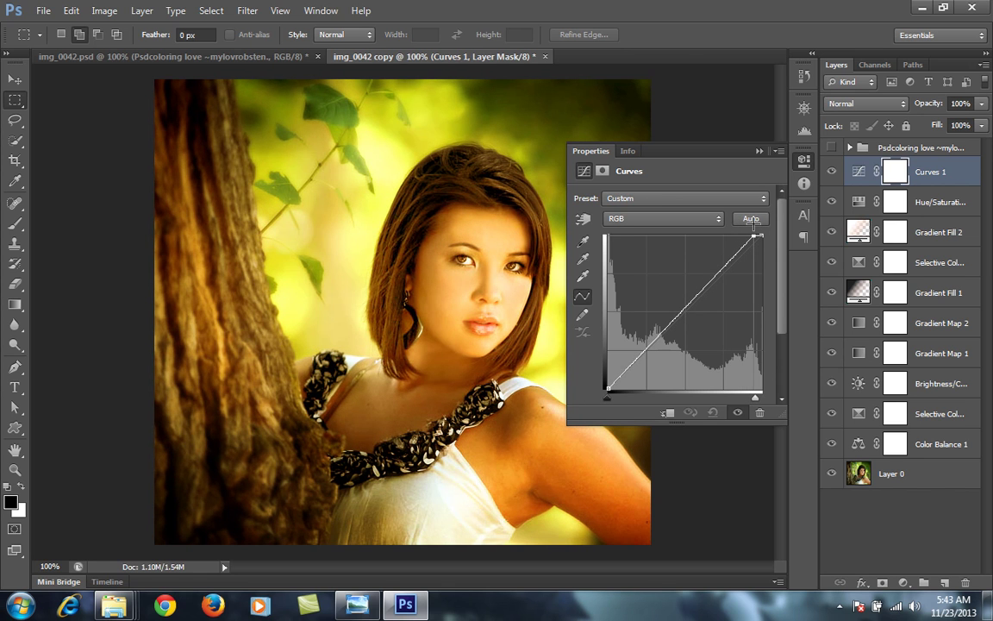
{"action": "left_click", "coordinate": [759, 151]}
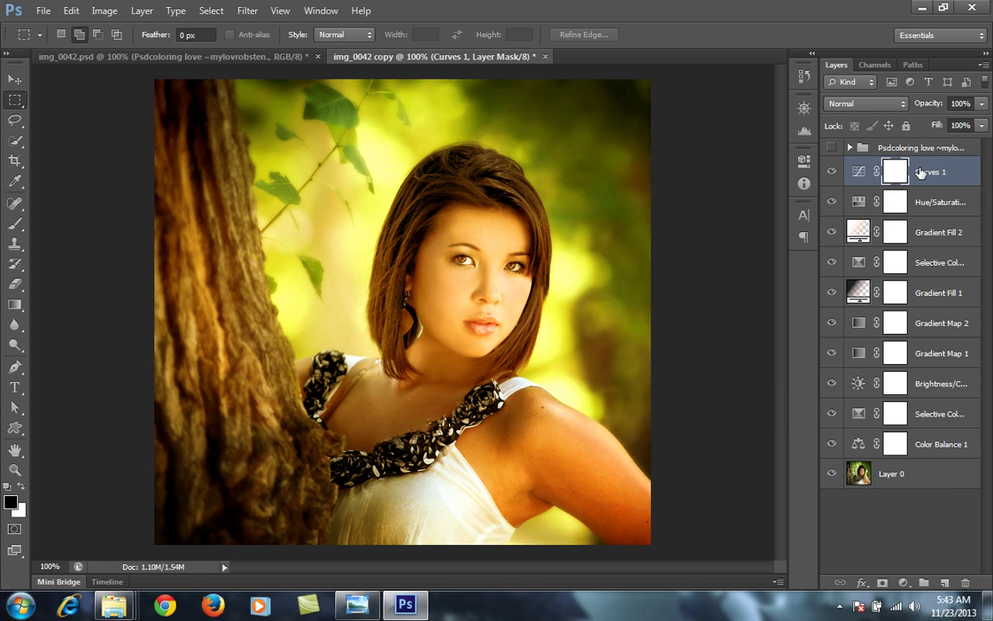
- Add a Selective Color layer with Reds set to Cyan -7, Magenta +3, Yellow -27, Black +41
{"action": "left_click", "coordinate": [907, 585]}
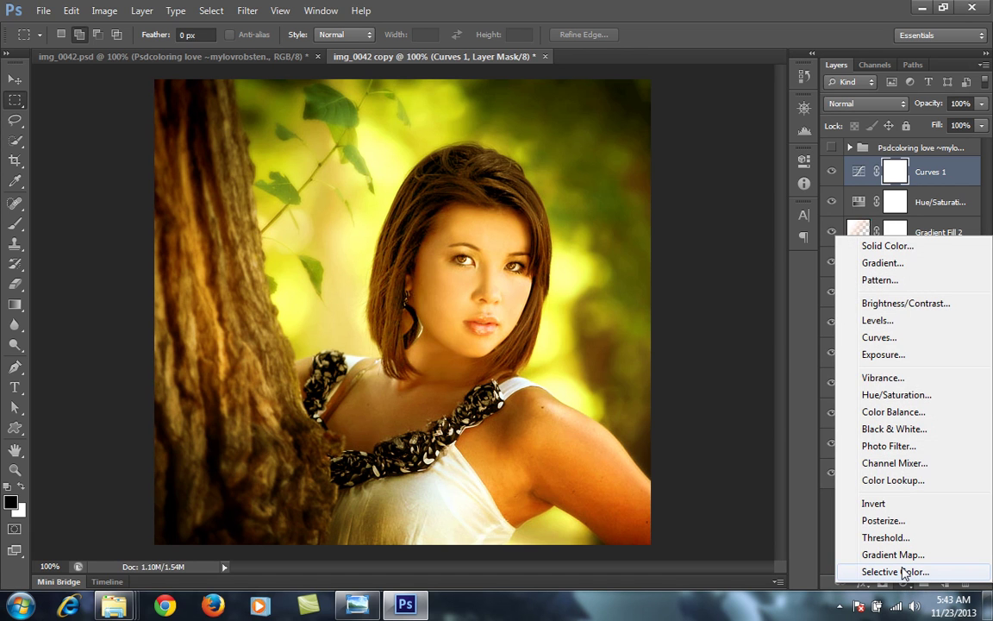
{"action": "left_click", "coordinate": [897, 572]}
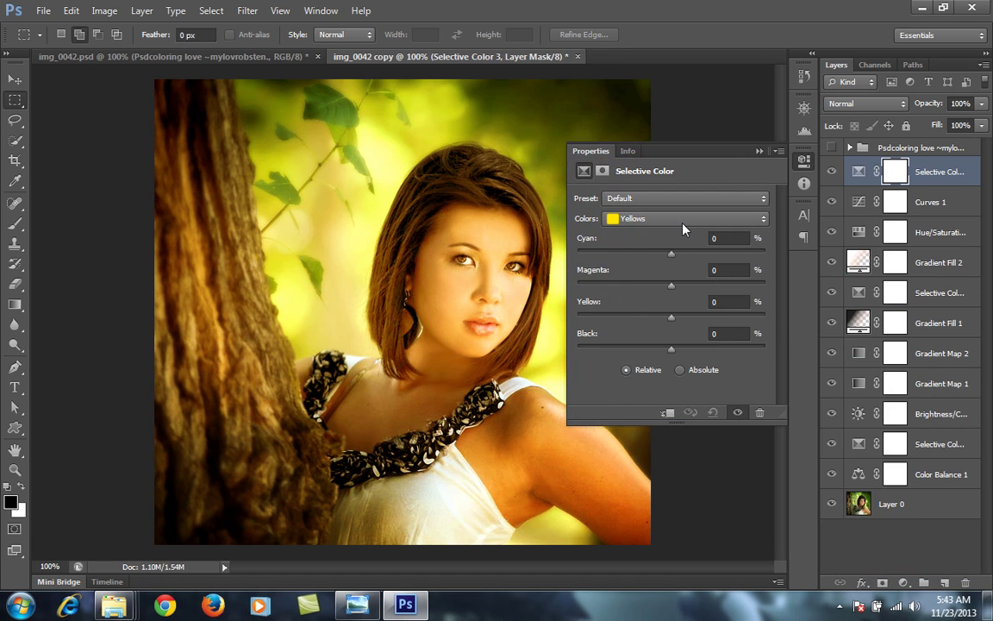
{"action": "left_click", "coordinate": [683, 226]}
{"action": "left_click", "coordinate": [660, 233]}
{"action": "left_click_drag", "start_coordinate": [669, 255], "coordinate": [664, 257]}
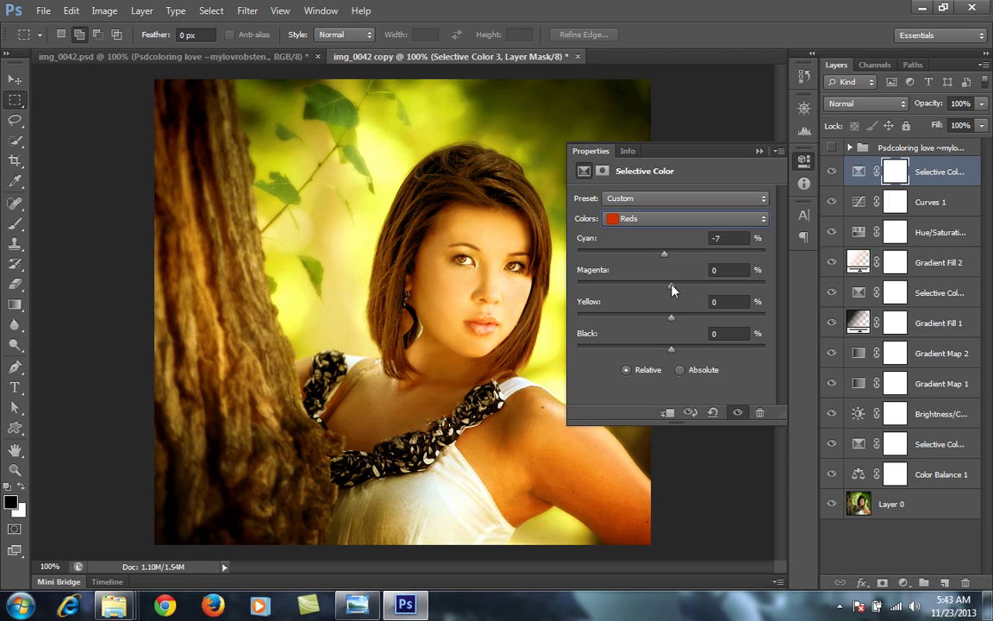
{"action": "left_click_drag", "start_coordinate": [672, 290], "coordinate": [676, 293]}
{"action": "left_click_drag", "start_coordinate": [672, 318], "coordinate": [648, 322]}
{"action": "left_click_drag", "start_coordinate": [673, 349], "coordinate": [707, 364]}
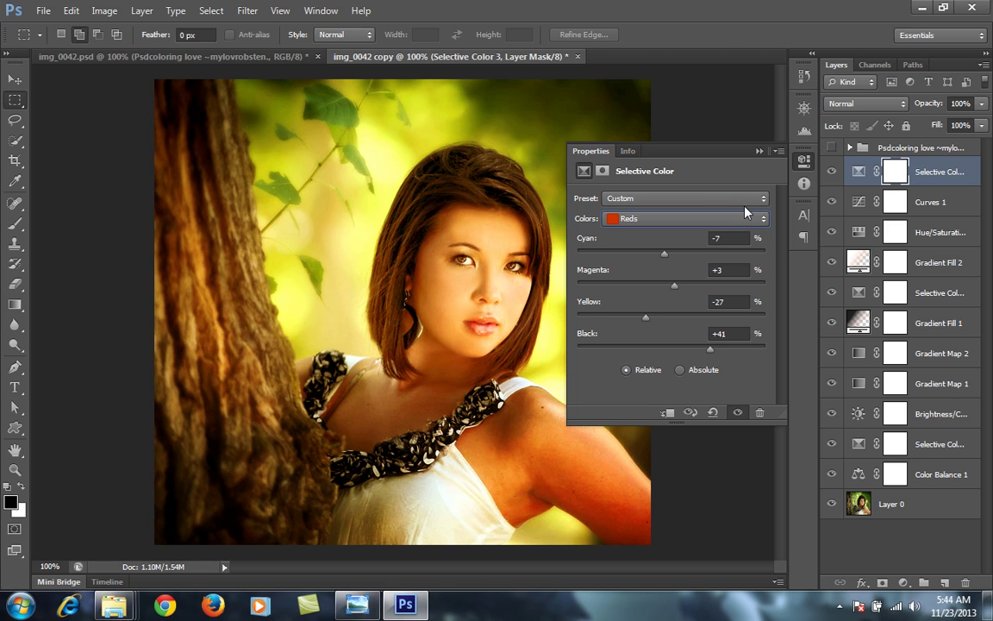
{"action": "left_click", "coordinate": [760, 153]}
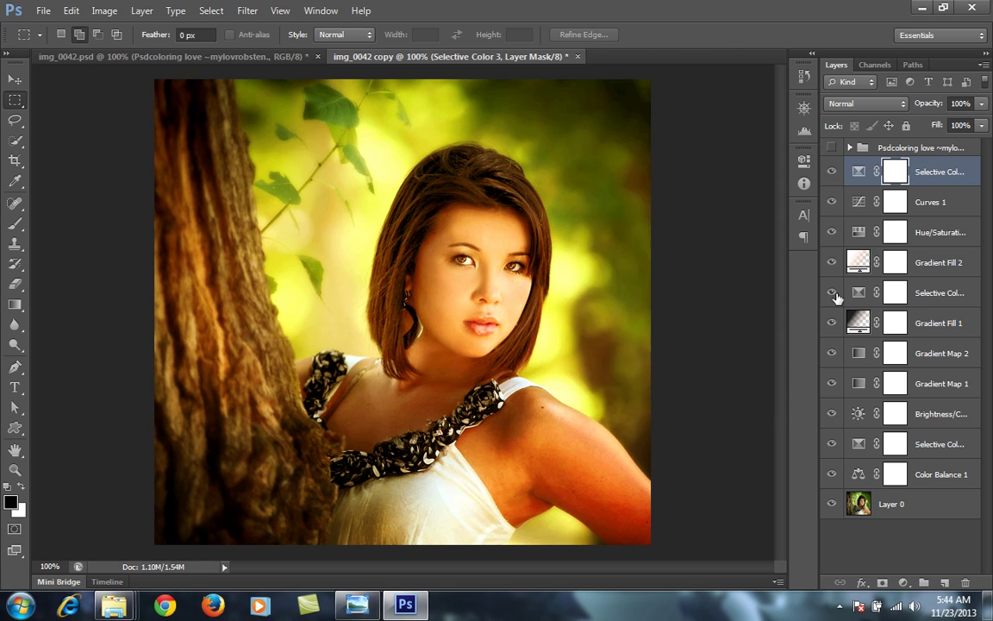
{"action": "left_click", "coordinate": [903, 583]}
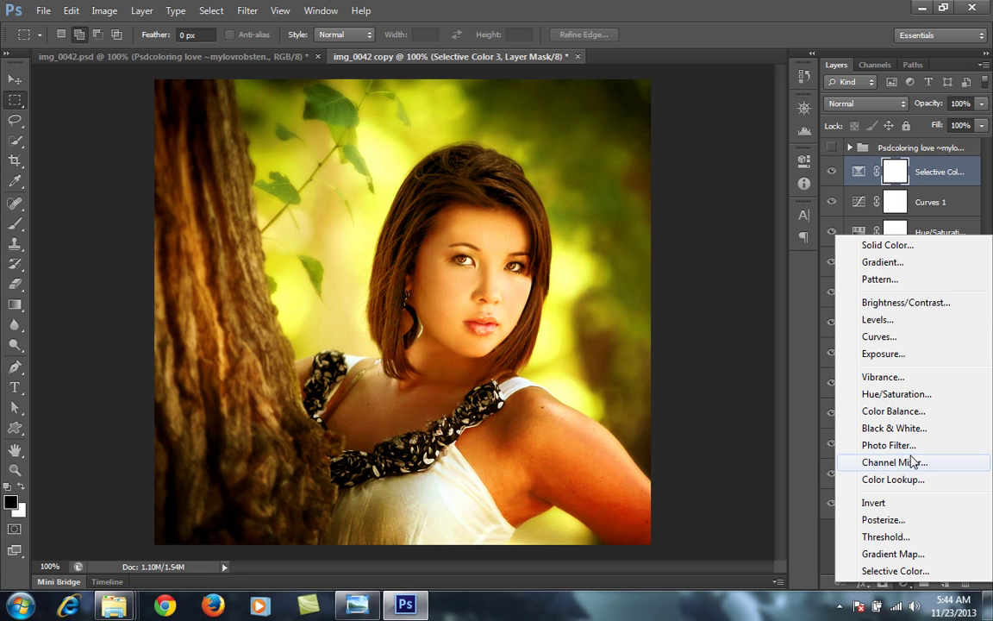
- Add a Warming Filter (85) Photo Filter layer with Density raised to 31%
{"action": "left_click", "coordinate": [897, 446]}
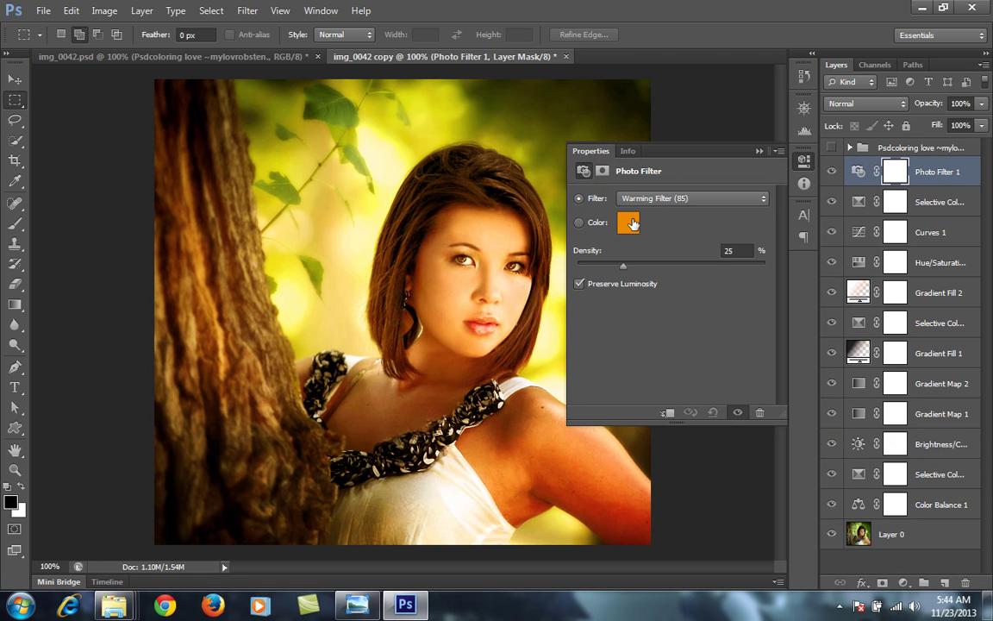
{"action": "mouse_move", "coordinate": [624, 266]}
{"action": "left_mouse_down"}
{"action": "mouse_move", "coordinate": [690, 270]}
{"action": "mouse_move", "coordinate": [626, 269]}
{"action": "left_mouse_up"}
{"action": "left_click", "coordinate": [759, 152]}
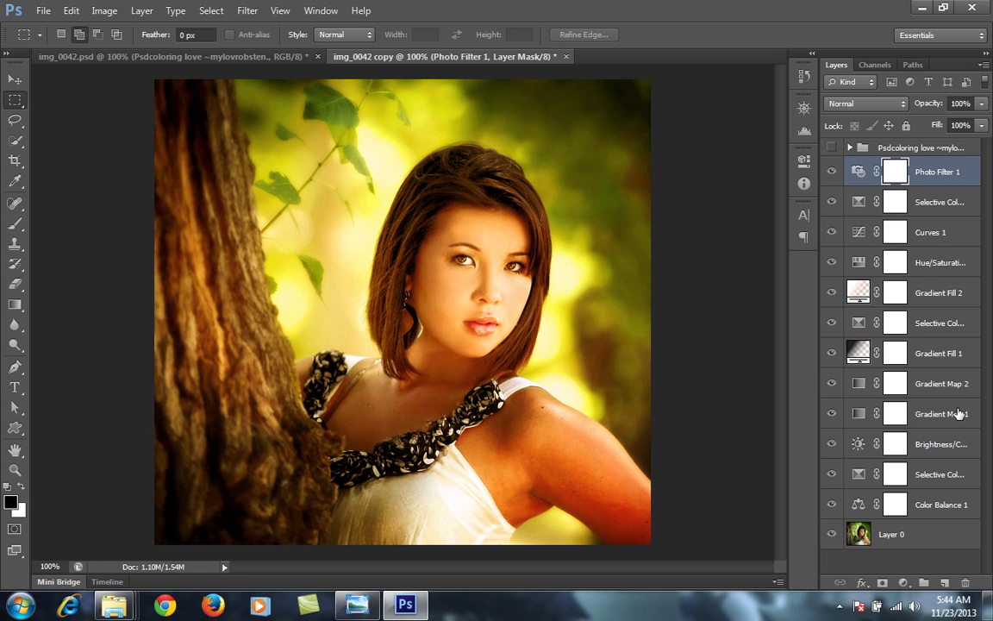
- Add a Gradient fill layer and set its start stop colour to near-black 1f1f1f
{"action": "left_click", "coordinate": [903, 583]}
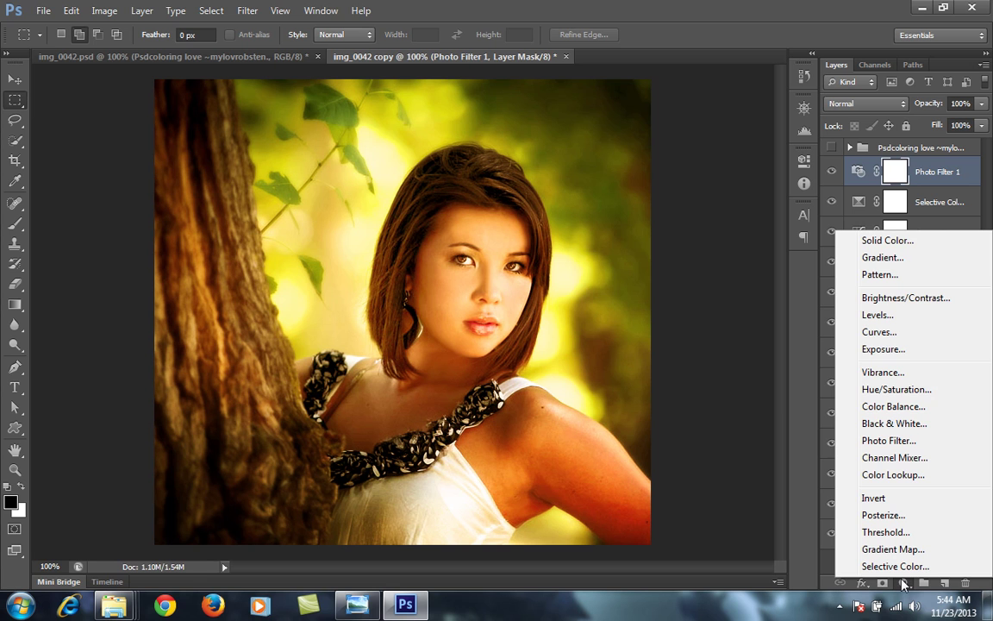
{"action": "left_click", "coordinate": [880, 258]}
{"action": "left_click", "coordinate": [617, 93]}
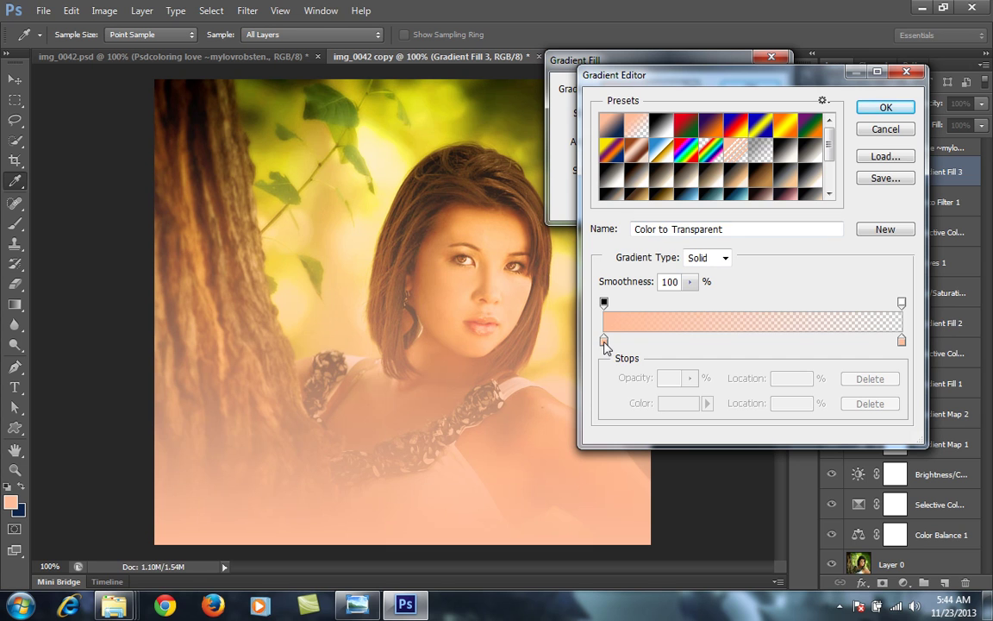
{"action": "double_click", "coordinate": [604, 342]}
{"action": "left_click", "coordinate": [645, 253]}
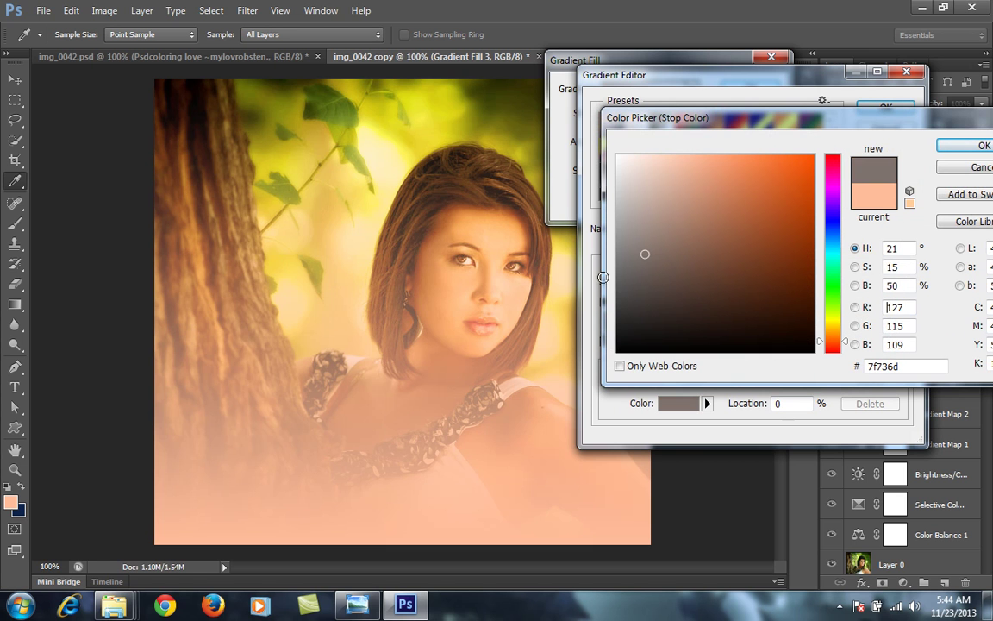
{"action": "left_click_drag", "start_coordinate": [617, 285], "coordinate": [618, 307]}
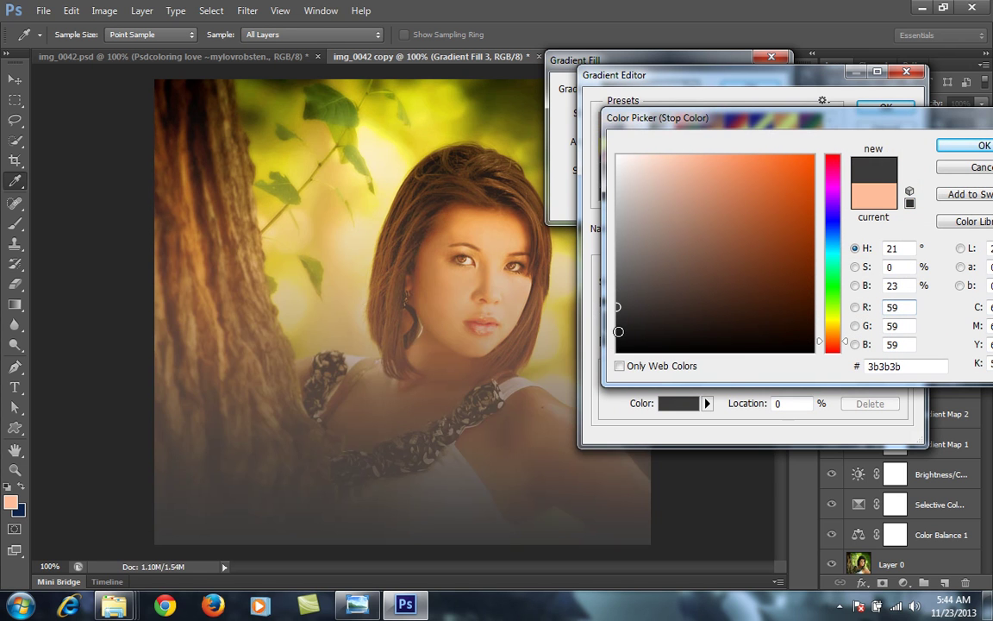
{"action": "left_click", "coordinate": [617, 329]}
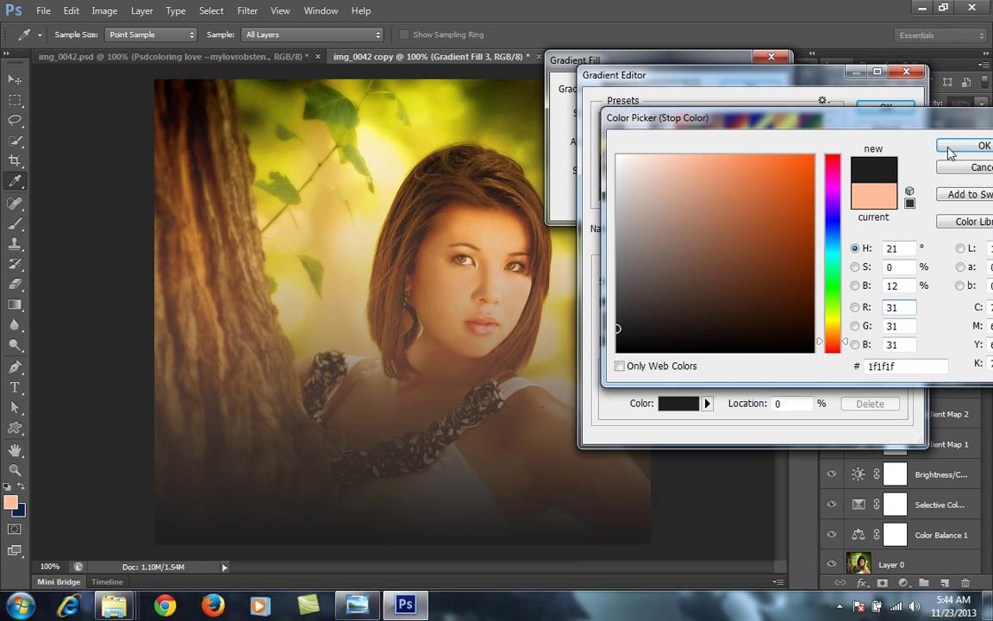
{"action": "left_click", "coordinate": [948, 148]}
- Apply the dark-to-transparent gradient fill and blend it in Soft Light mode
{"action": "left_click", "coordinate": [886, 108]}
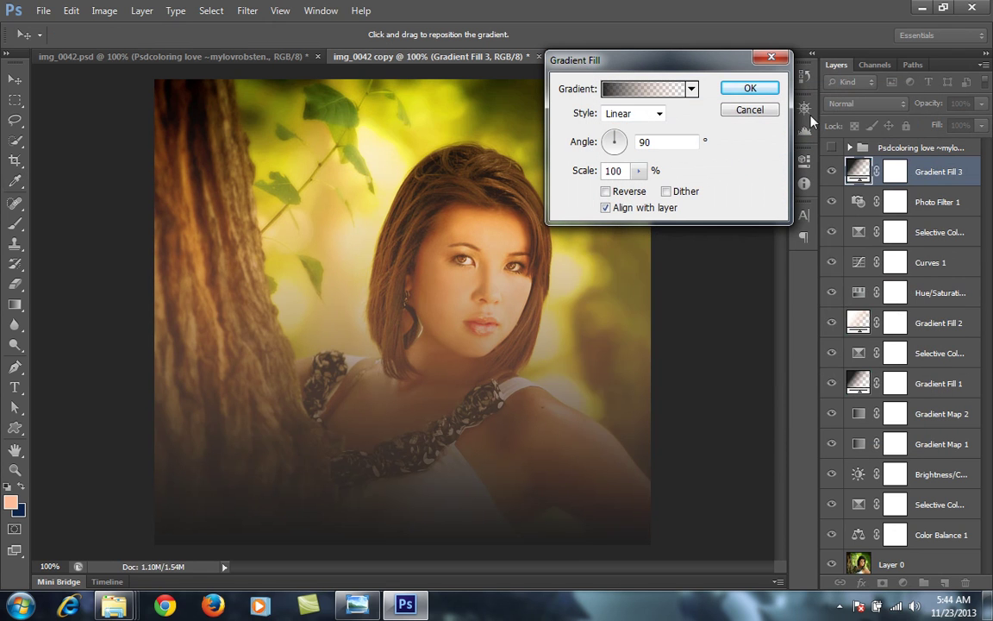
{"action": "left_click", "coordinate": [749, 89]}
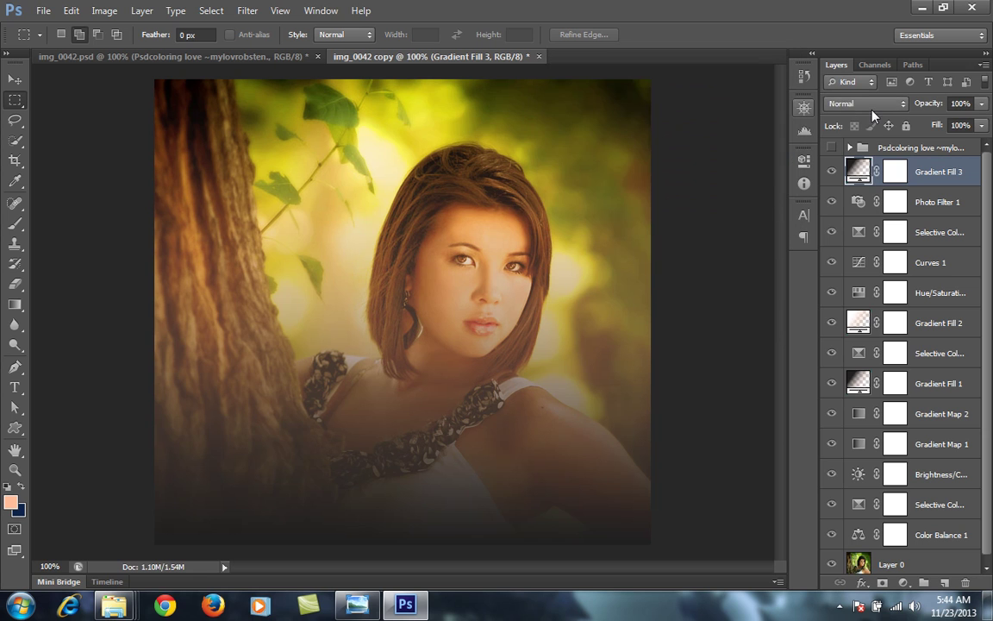
{"action": "left_click", "coordinate": [869, 104]}
{"action": "left_click", "coordinate": [855, 318]}
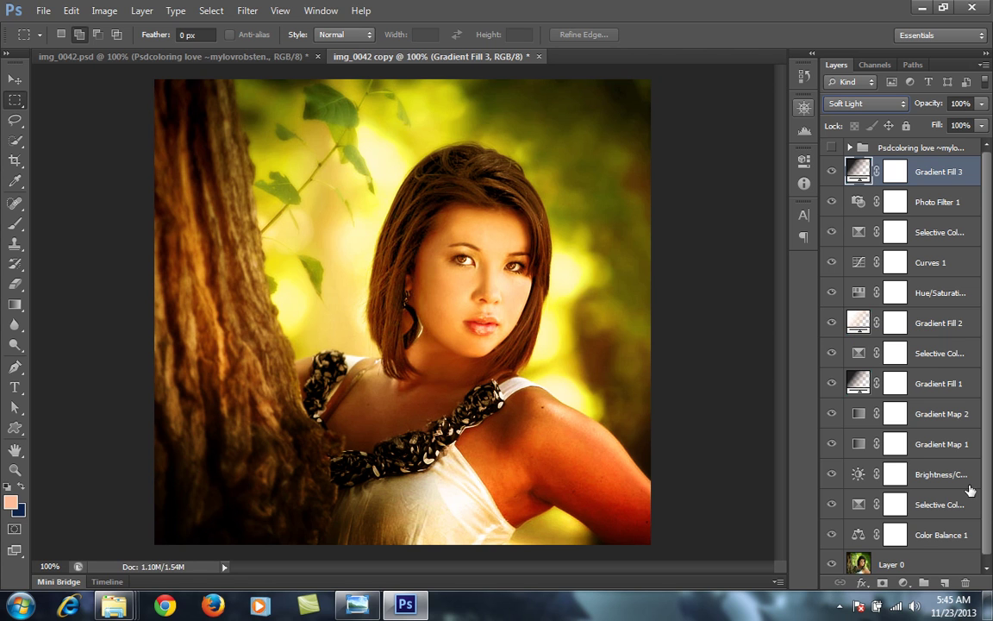
{"action": "left_click", "coordinate": [903, 585]}
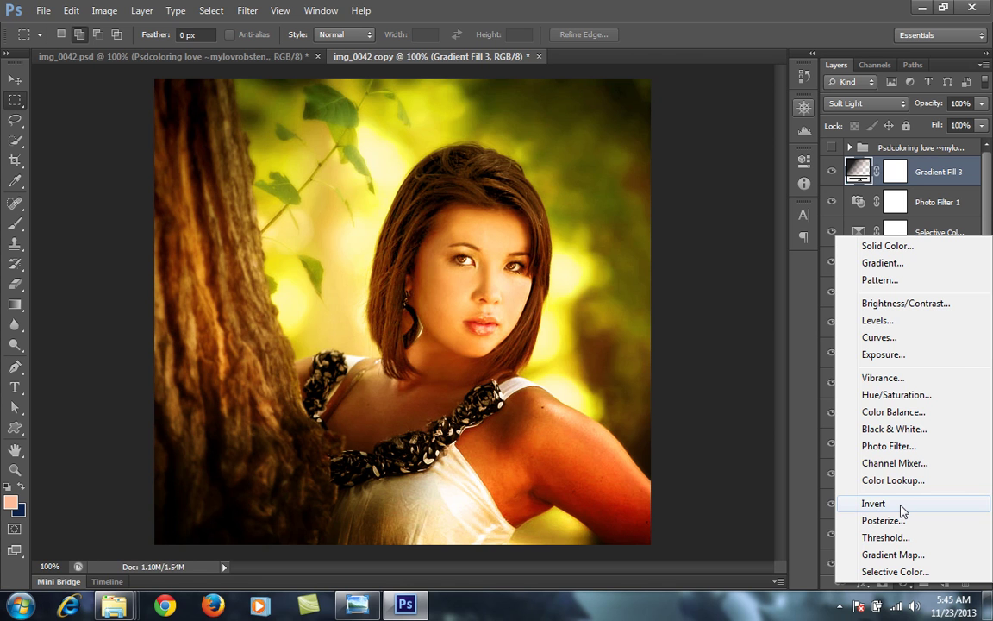
- Add a Selective Color layer with Yellows at Cyan -2, Magenta +19, Yellow +18
{"action": "left_click", "coordinate": [888, 572]}
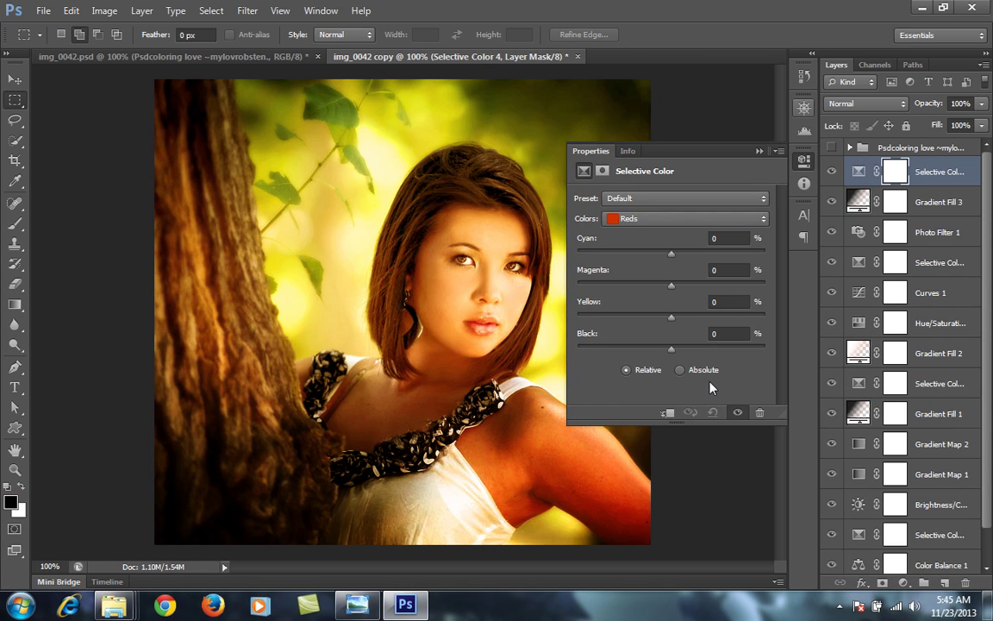
{"action": "left_click", "coordinate": [670, 222]}
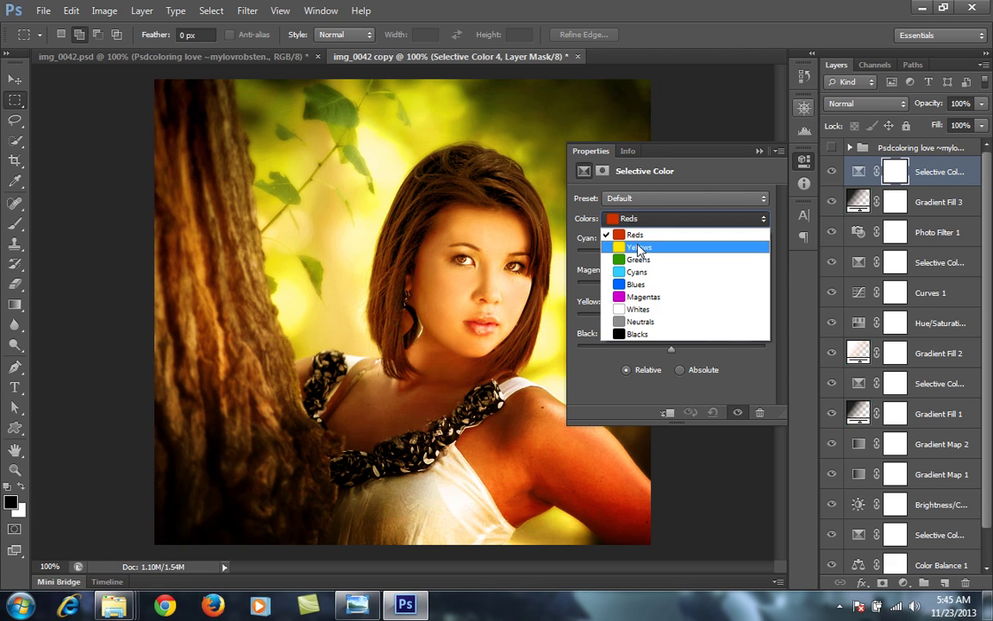
{"action": "left_click", "coordinate": [639, 247]}
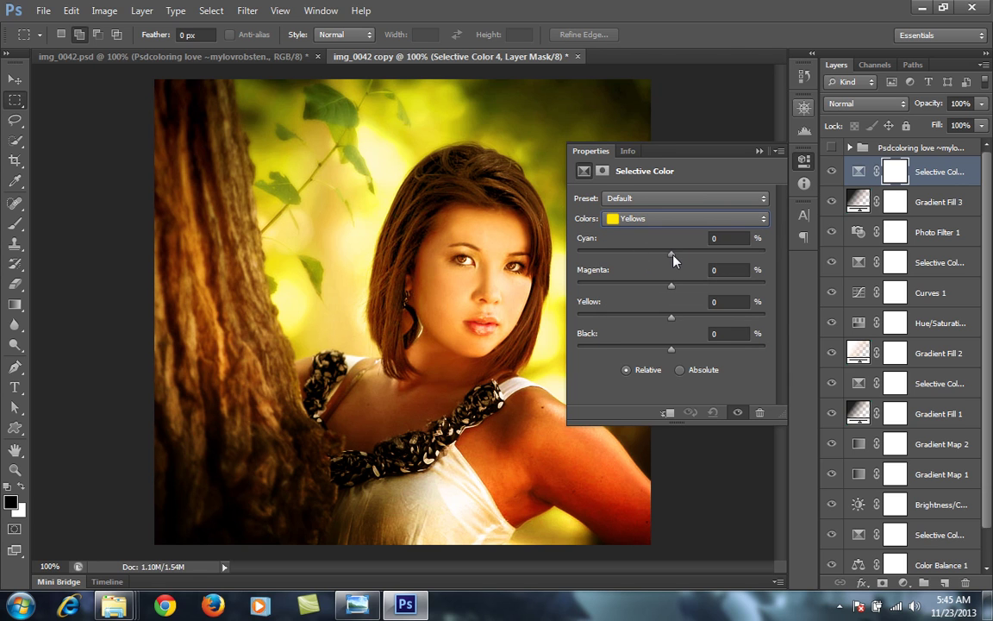
{"action": "left_click_drag", "start_coordinate": [671, 254], "coordinate": [668, 255]}
{"action": "left_click_drag", "start_coordinate": [678, 288], "coordinate": [692, 294]}
{"action": "left_click_drag", "start_coordinate": [678, 320], "coordinate": [692, 321]}
{"action": "left_click", "coordinate": [760, 151]}
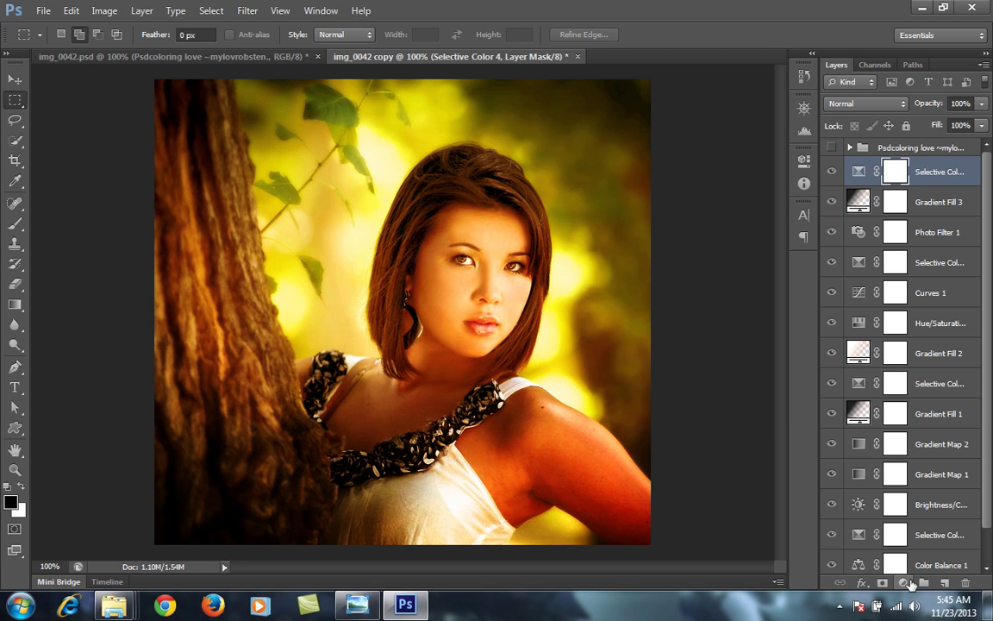
- Add a peach Gradient Fill layer using the Radial style
{"action": "left_click", "coordinate": [905, 582]}
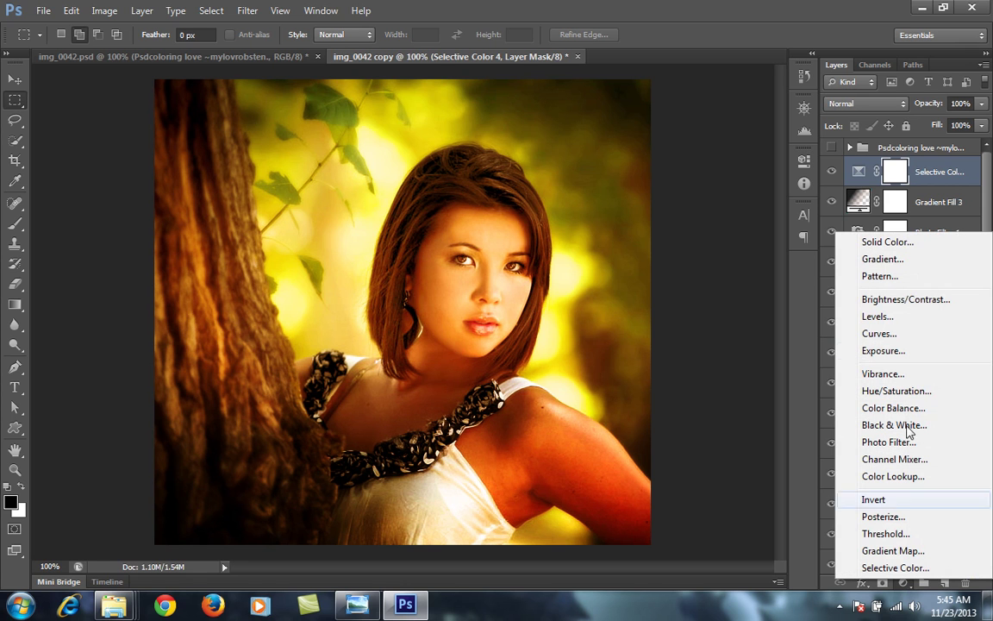
{"action": "left_click", "coordinate": [892, 268]}
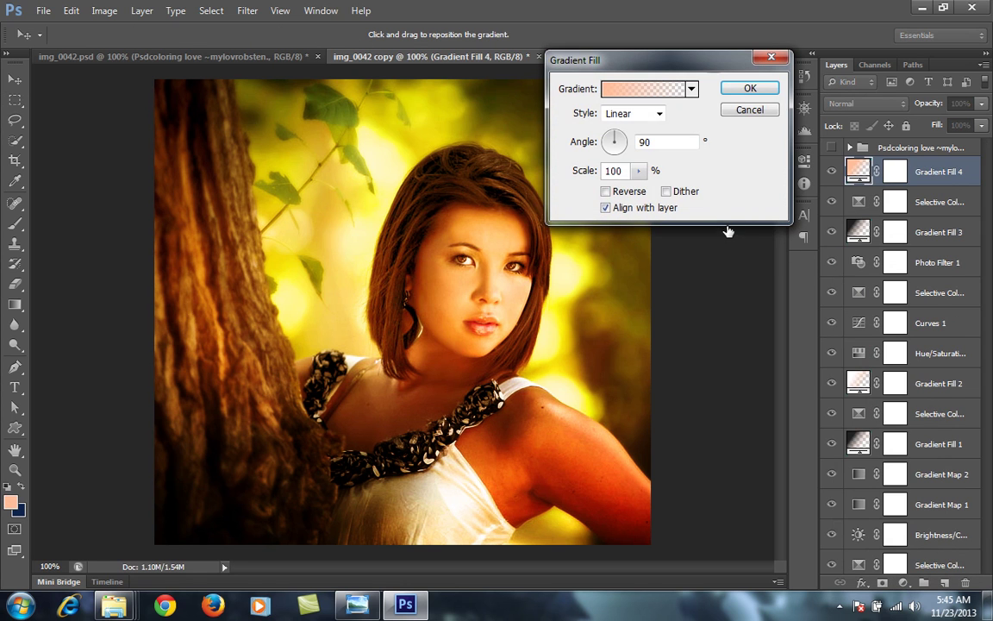
{"action": "left_click", "coordinate": [632, 115]}
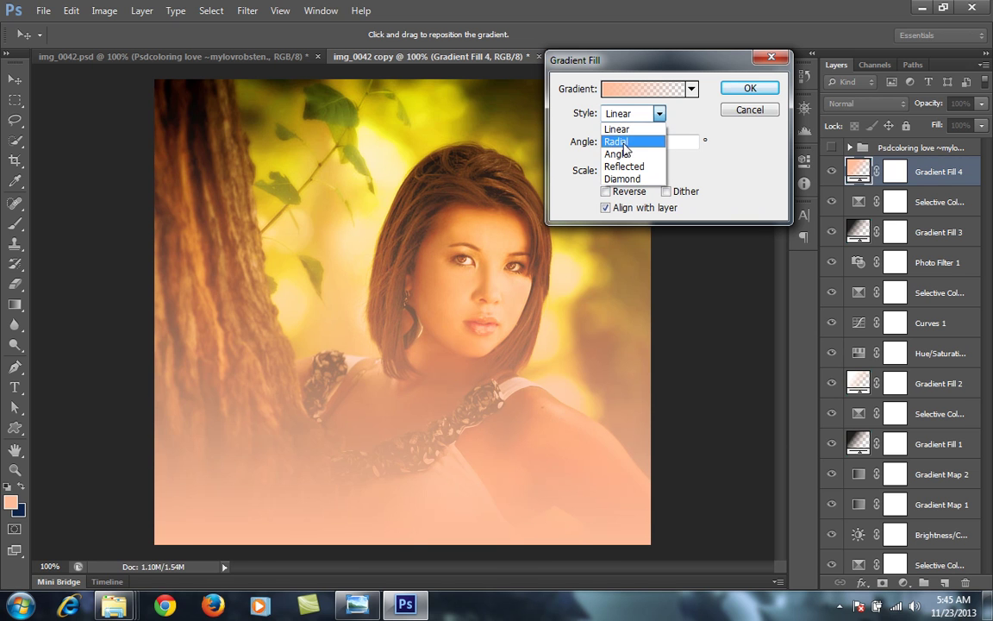
{"action": "left_click", "coordinate": [617, 142]}
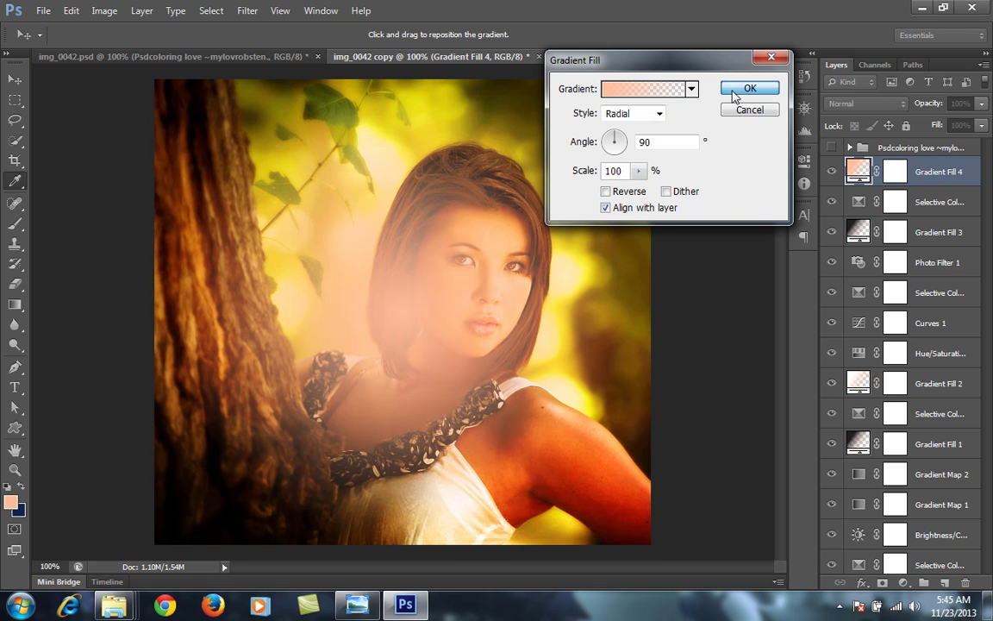
{"action": "left_click", "coordinate": [733, 95]}
- Blend the radial gradient fill as Soft Light at 23% opacity
{"action": "left_click", "coordinate": [864, 104]}
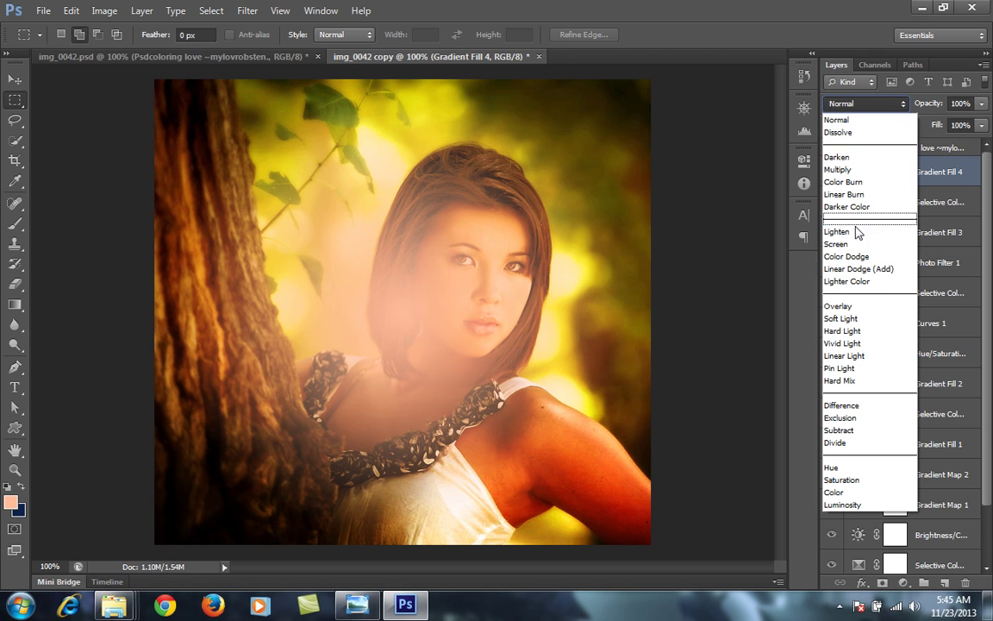
{"action": "left_click", "coordinate": [857, 319]}
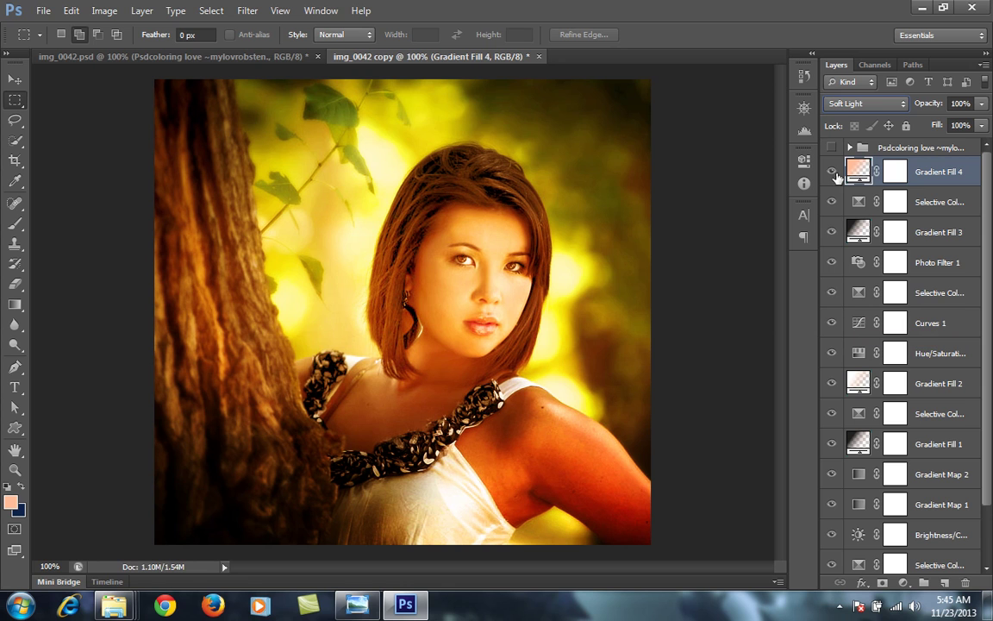
{"action": "left_click_drag", "start_coordinate": [920, 106], "coordinate": [858, 114]}
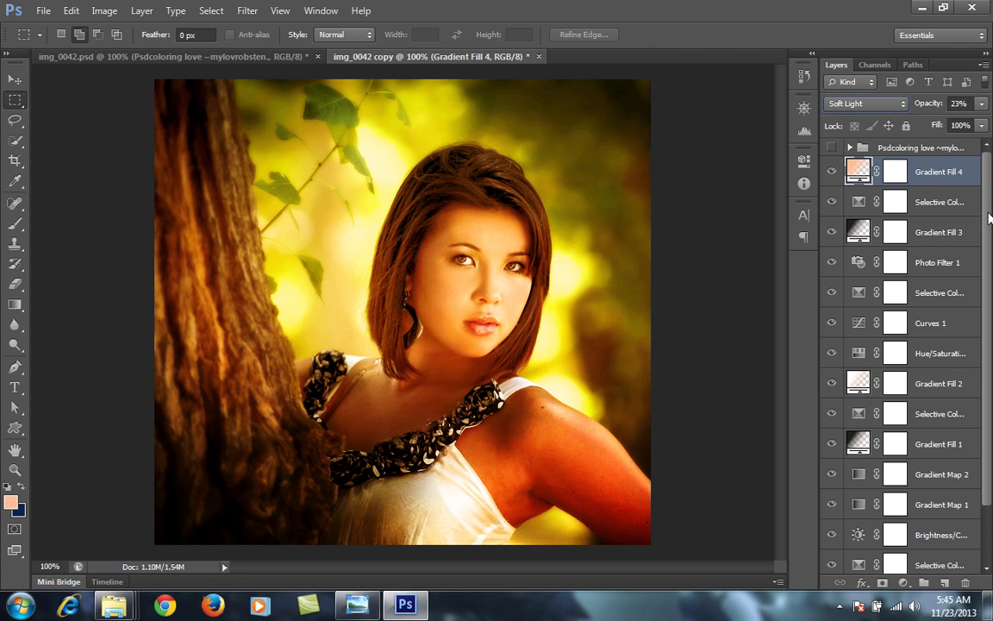
{"action": "left_click_drag", "start_coordinate": [989, 218], "coordinate": [988, 175]}
{"action": "scroll", "coordinate": [888, 172], "scroll_direction": "down", "scroll_amount": 3}
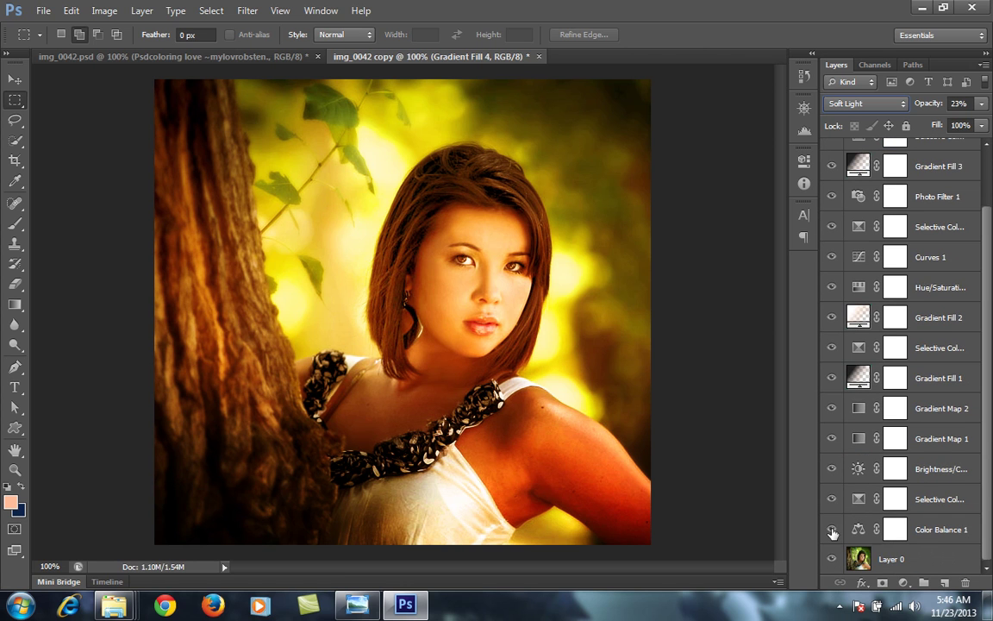
{"action": "left_click_drag", "start_coordinate": [833, 533], "coordinate": [831, 188]}
{"action": "scroll", "coordinate": [880, 225], "scroll_direction": "up", "scroll_amount": 2}
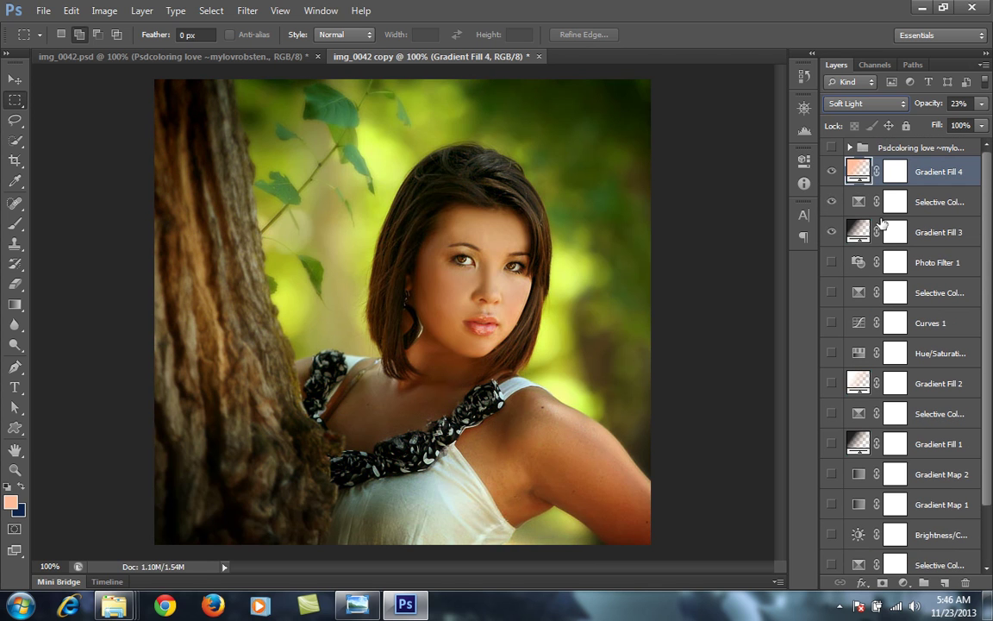
{"action": "left_click_drag", "start_coordinate": [829, 231], "coordinate": [833, 172]}
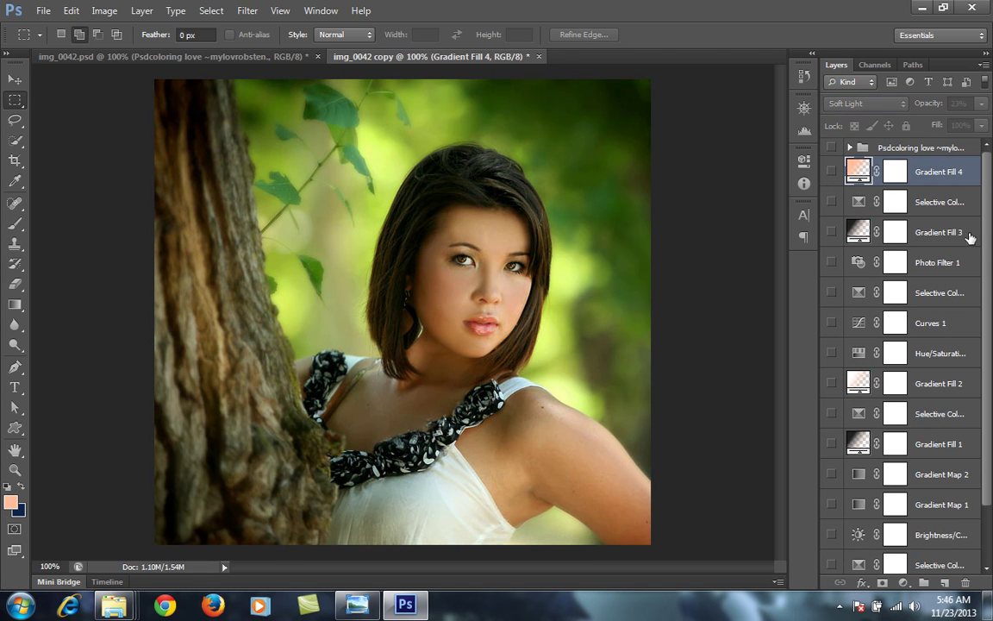
{"action": "scroll", "coordinate": [988, 248], "scroll_direction": "down", "scroll_amount": 2}
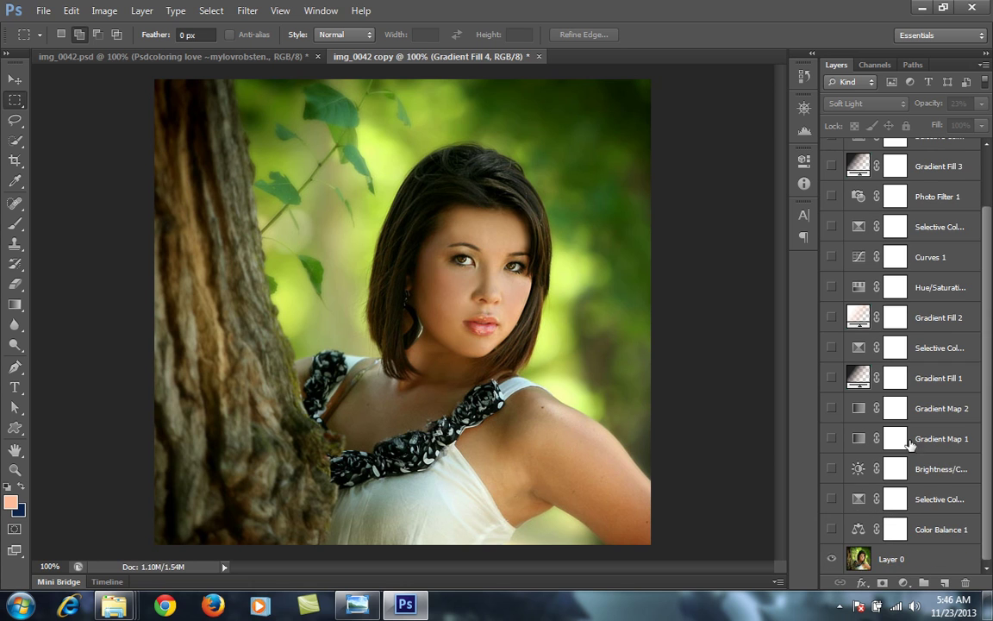
{"action": "left_click_drag", "start_coordinate": [832, 529], "coordinate": [837, 177]}
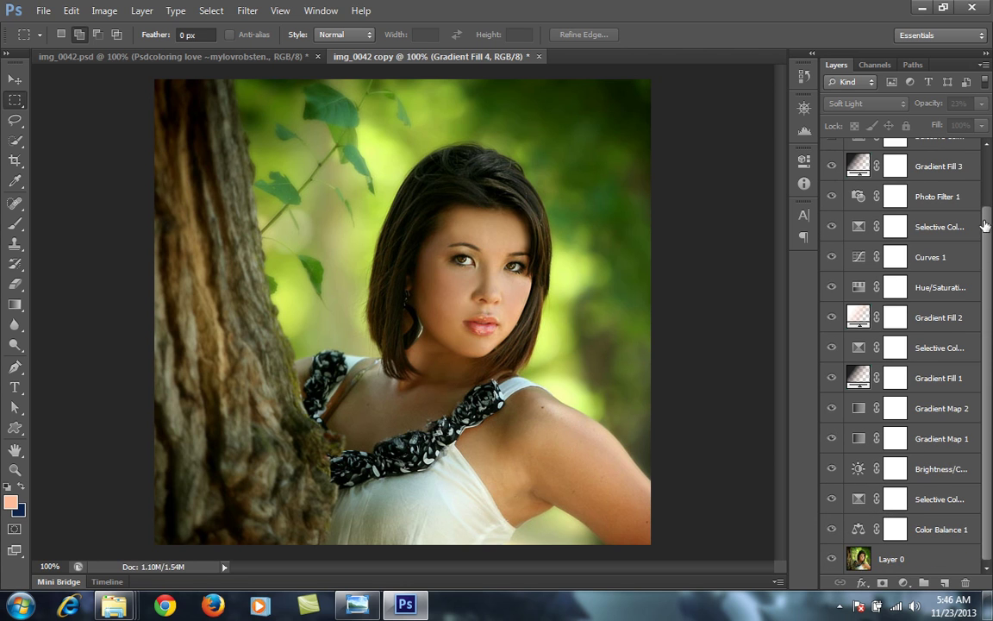
{"action": "left_click", "coordinate": [831, 227]}
{"action": "scroll", "coordinate": [988, 203], "scroll_direction": "up", "scroll_amount": 2}
{"action": "left_click", "coordinate": [832, 202]}
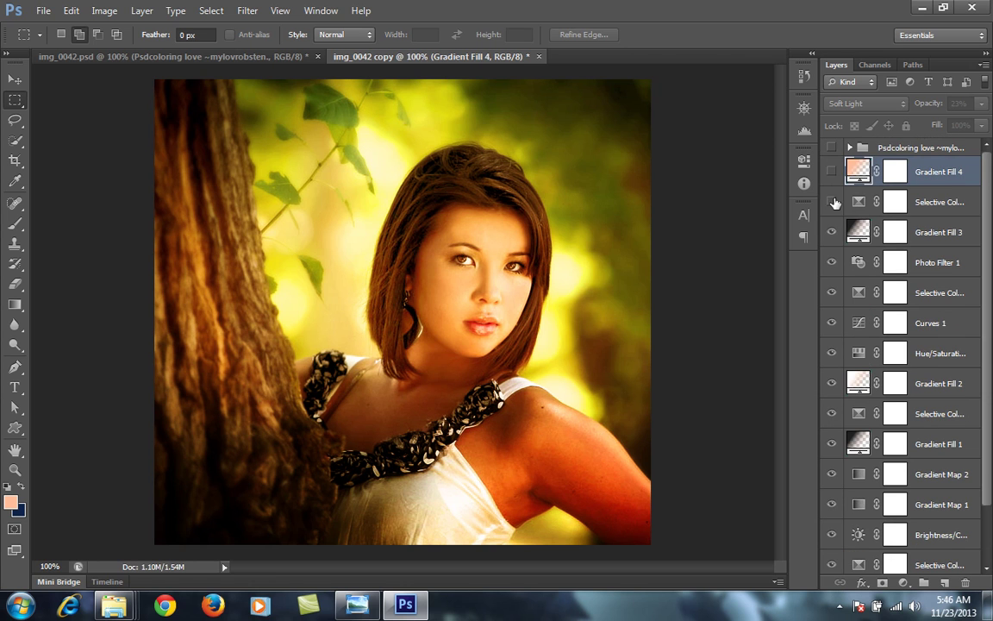
{"action": "left_click", "coordinate": [833, 172]}
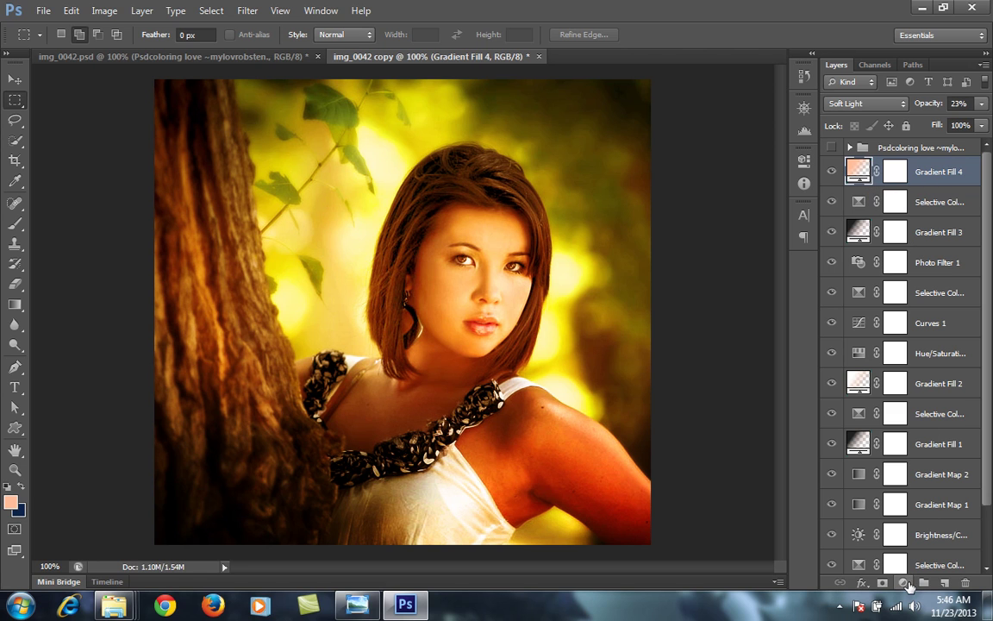
- Add a Hue/Saturation layer lowering Saturation to -16
{"action": "left_click", "coordinate": [902, 583]}
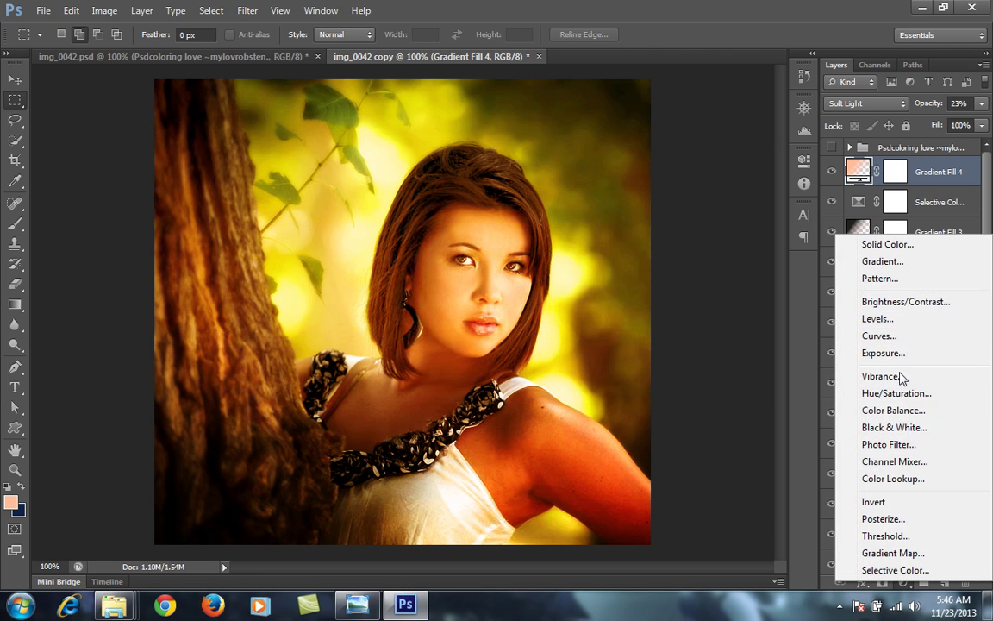
{"action": "left_click", "coordinate": [895, 393]}
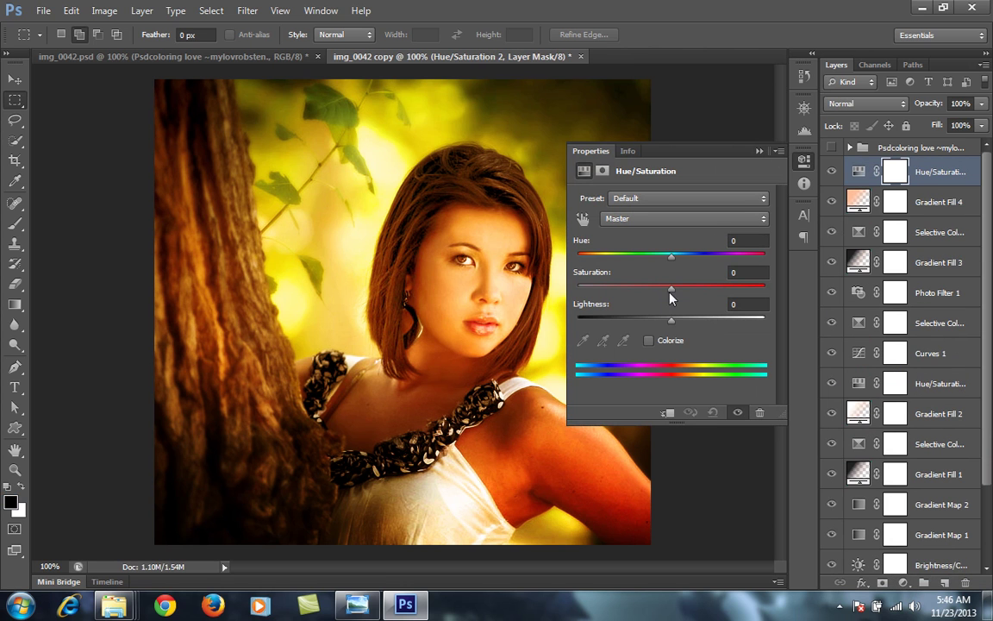
{"action": "left_click_drag", "start_coordinate": [671, 293], "coordinate": [654, 294]}
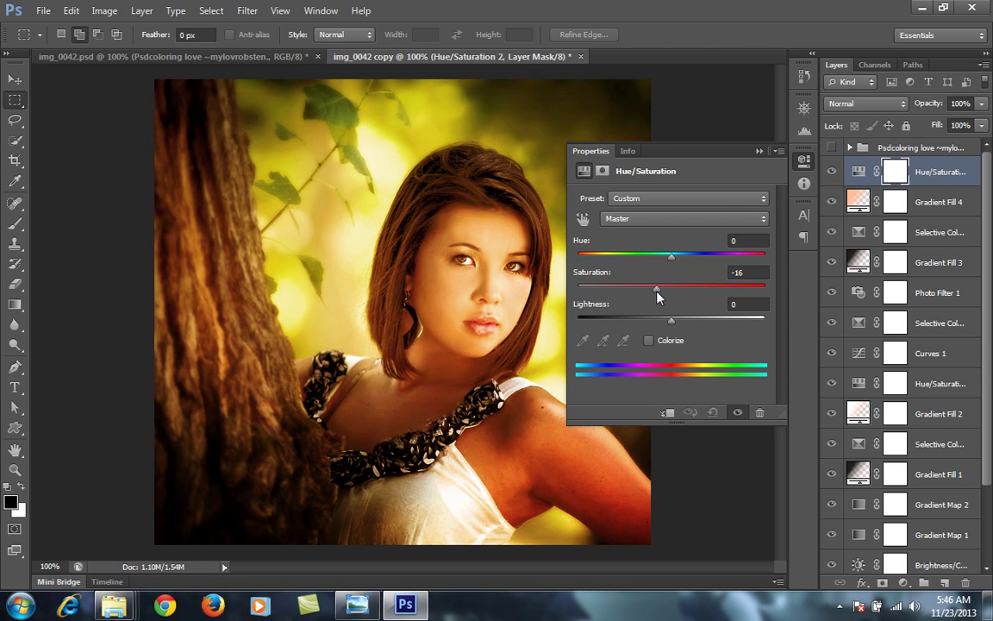
{"action": "left_click", "coordinate": [758, 151]}
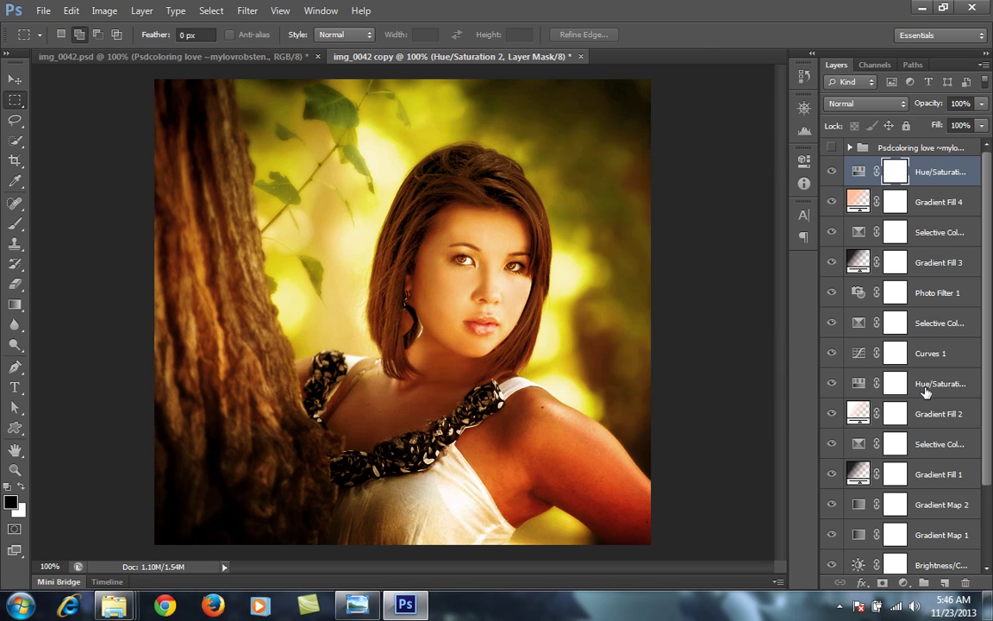
- Add a Brightness/Contrast layer with Contrast set to 14
{"action": "left_click", "coordinate": [903, 584]}
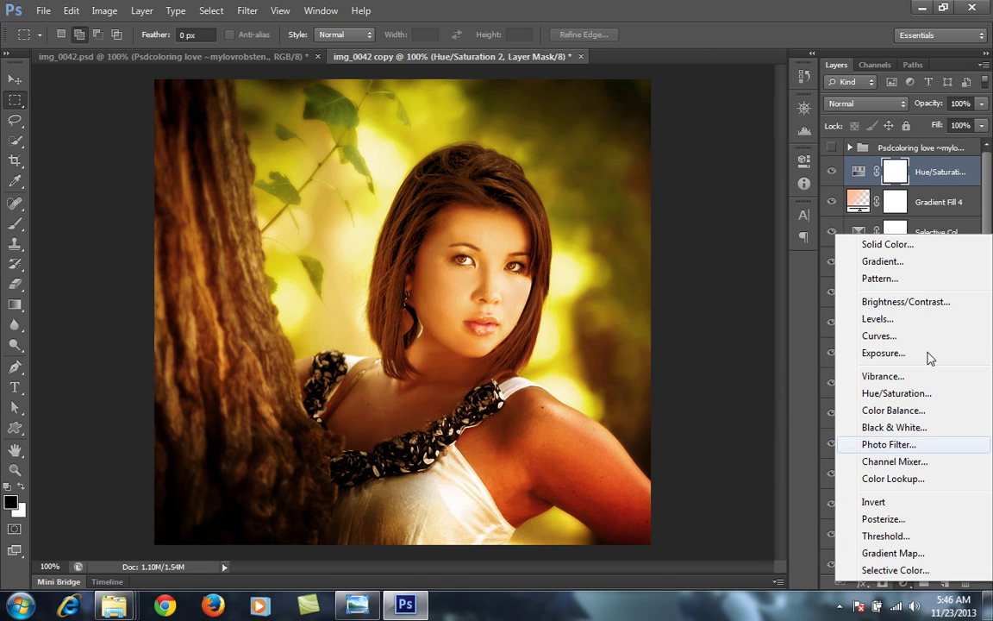
{"action": "left_click", "coordinate": [924, 303]}
{"action": "mouse_move", "coordinate": [674, 270]}
{"action": "left_mouse_down"}
{"action": "mouse_move", "coordinate": [709, 284]}
{"action": "mouse_move", "coordinate": [687, 283]}
{"action": "left_mouse_up"}
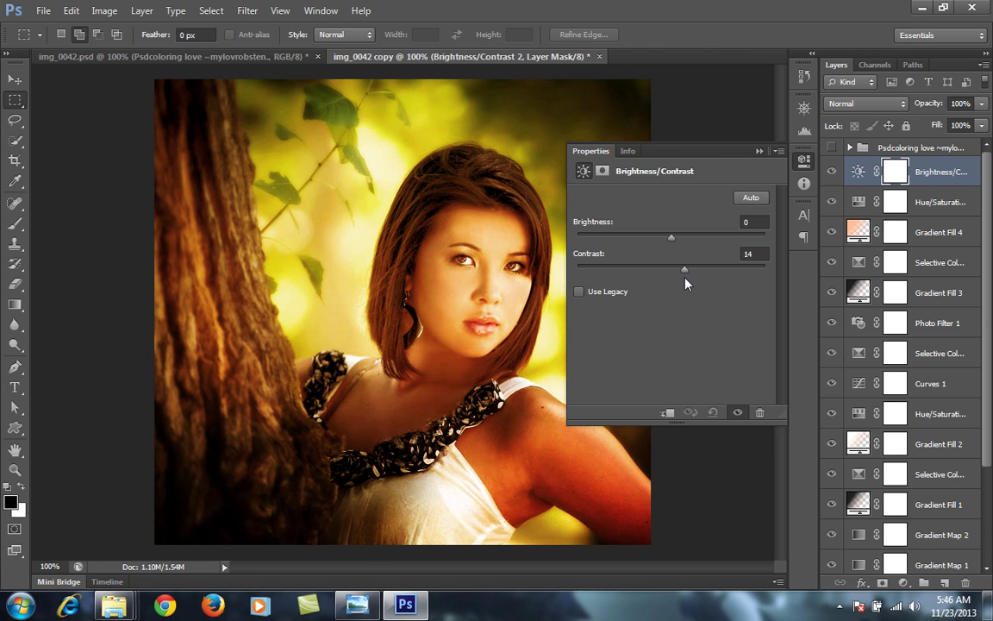
{"action": "left_click", "coordinate": [758, 151]}
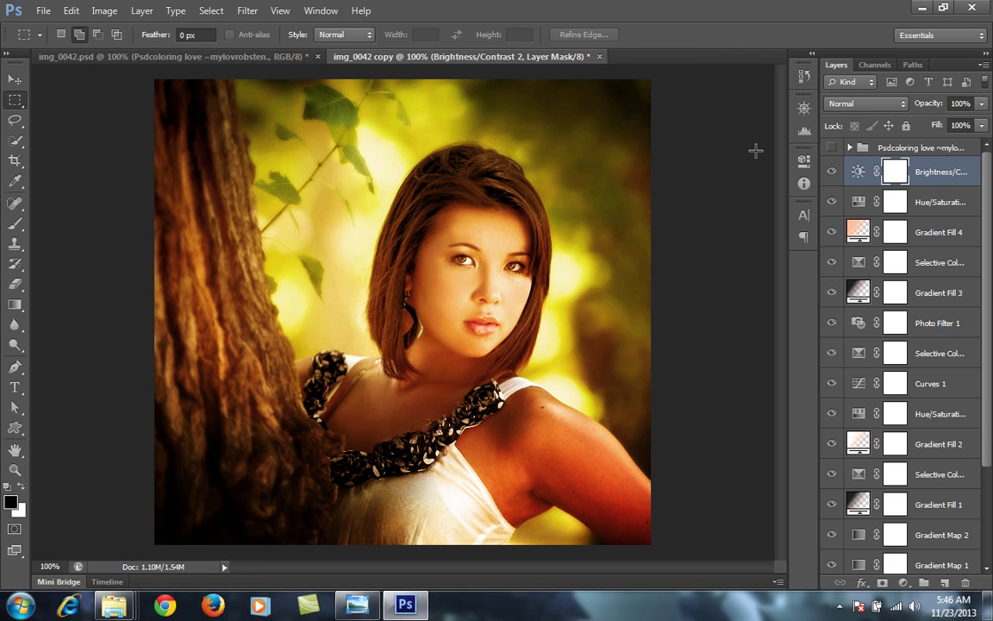